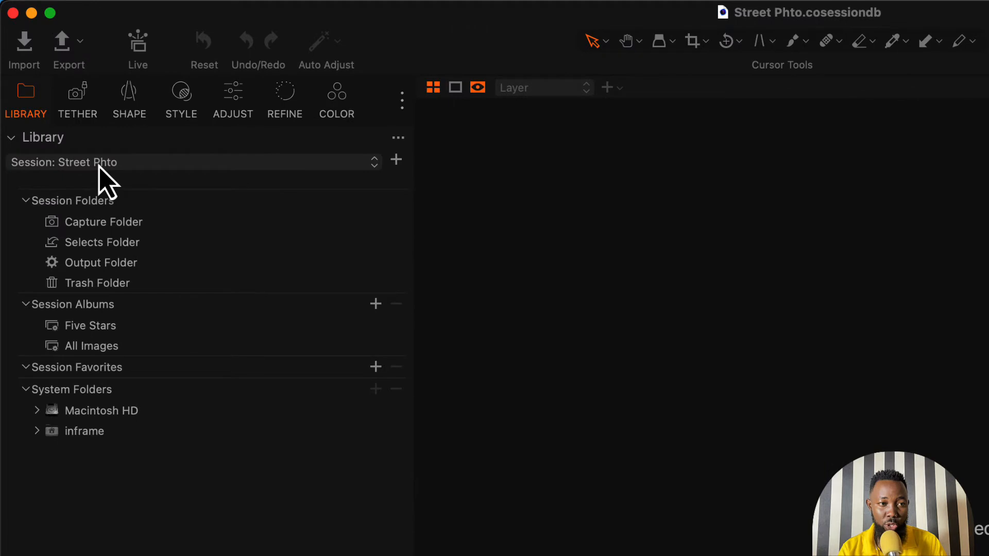
# - Keep the Street Phto session active and open the image importer
pyautogui.click(98, 165)
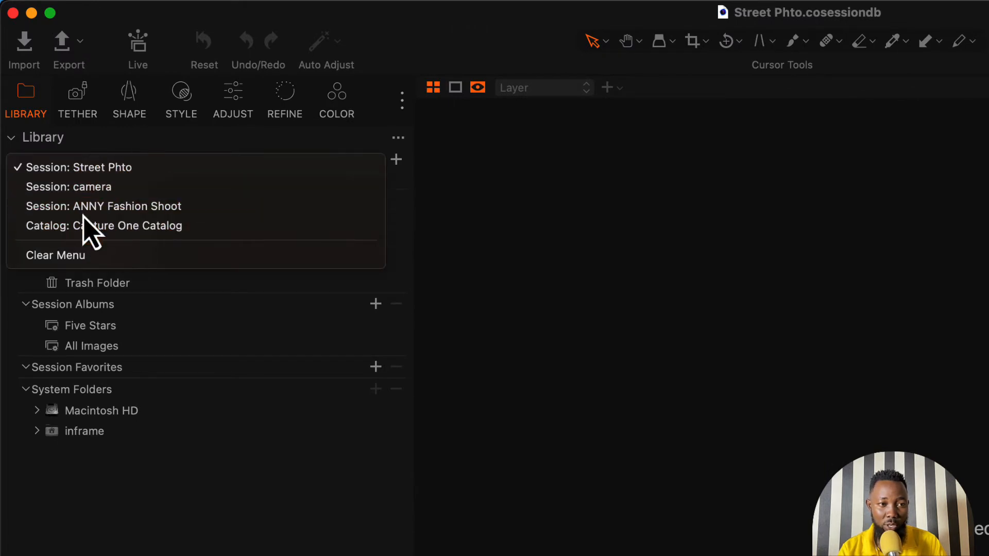
pyautogui.click(102, 169)
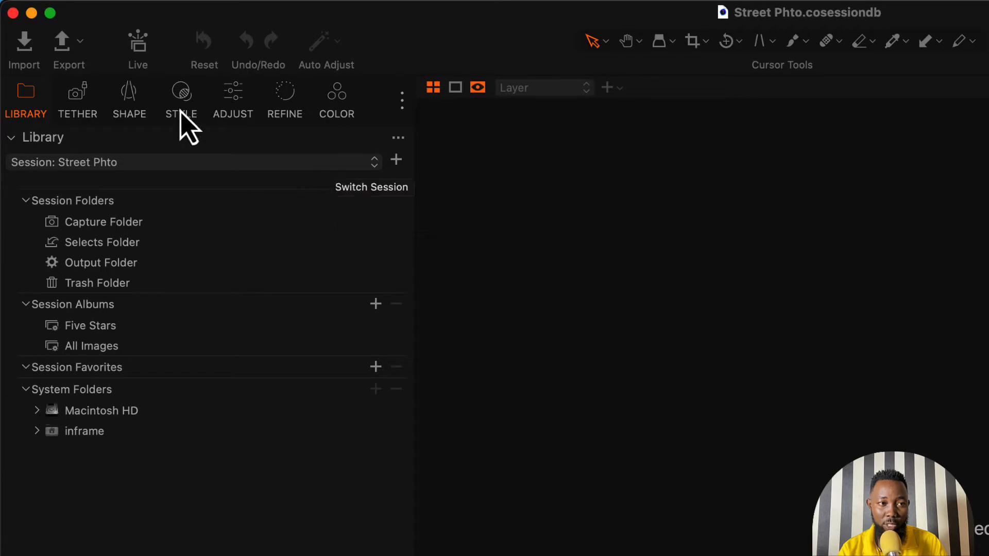
pyautogui.click(25, 48)
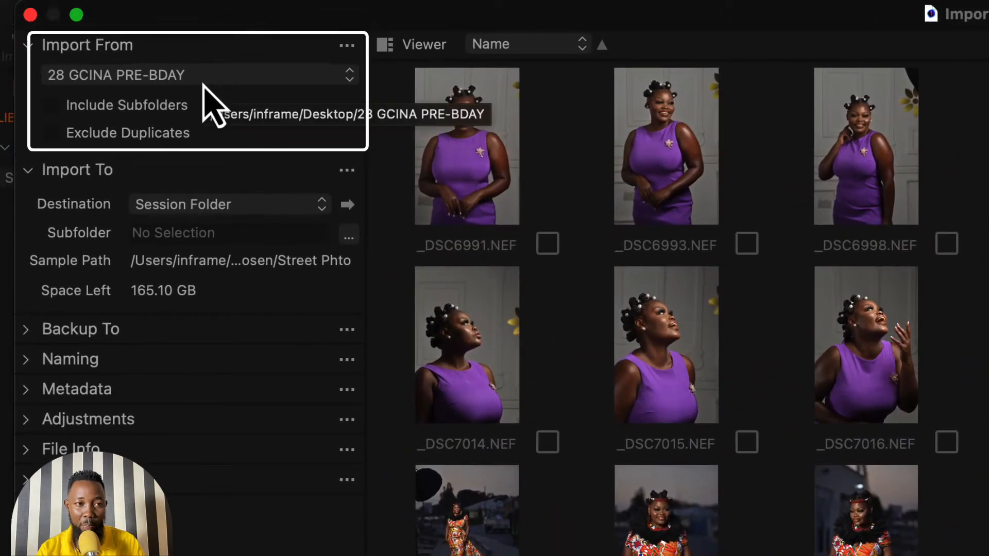
# - Choose the photo in the Desktop folder "Collection of Street Photo's" as the import source and load it for review
pyautogui.click(204, 83)
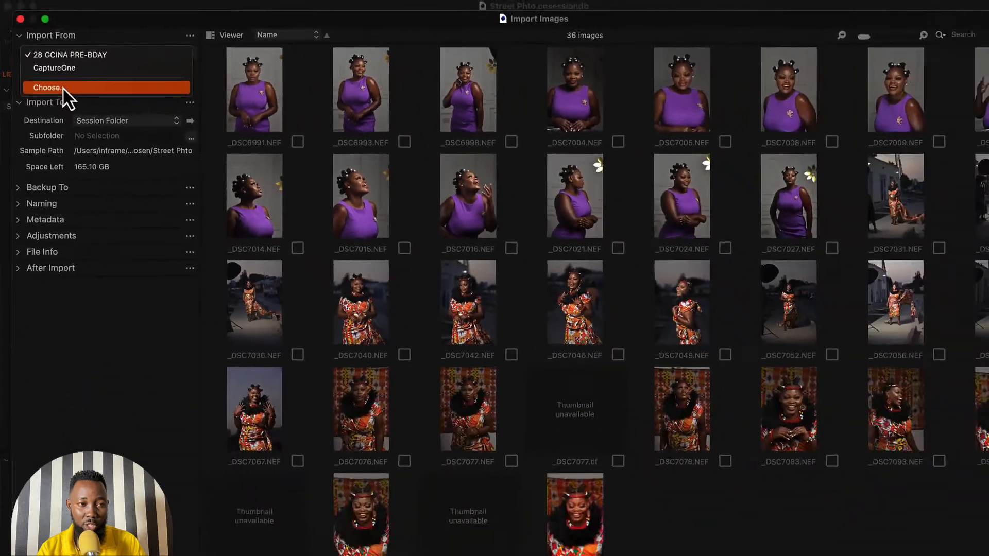
pyautogui.click(103, 143)
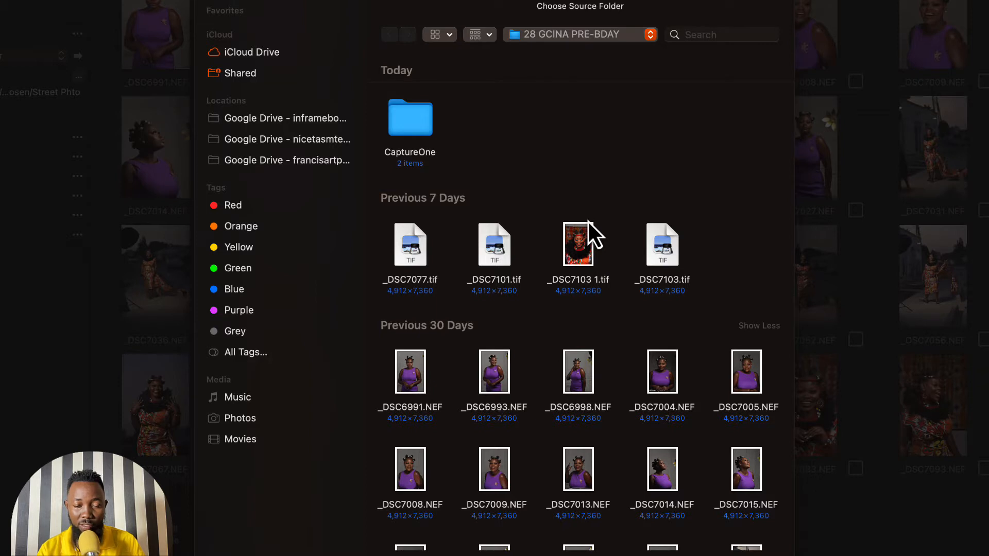
pyautogui.click(577, 35)
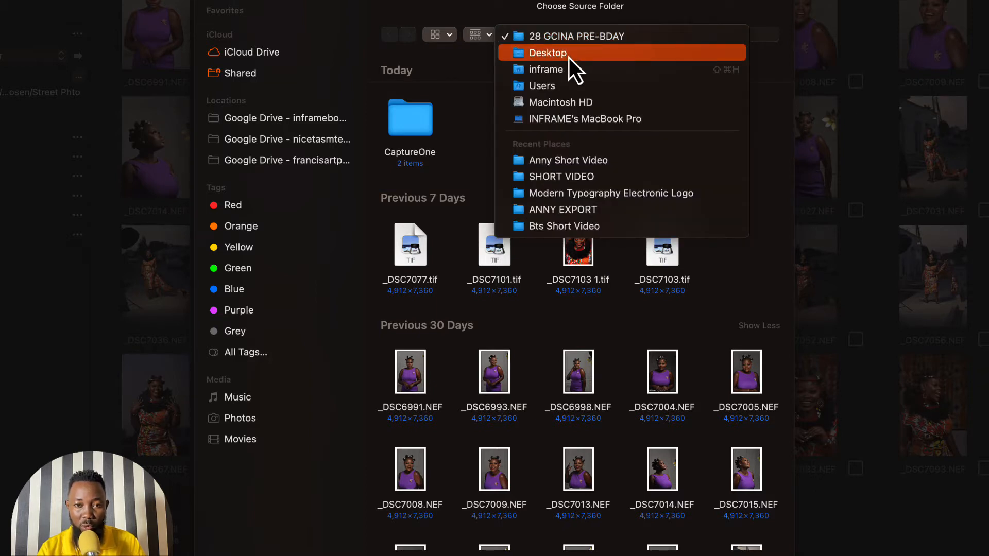
pyautogui.click(569, 54)
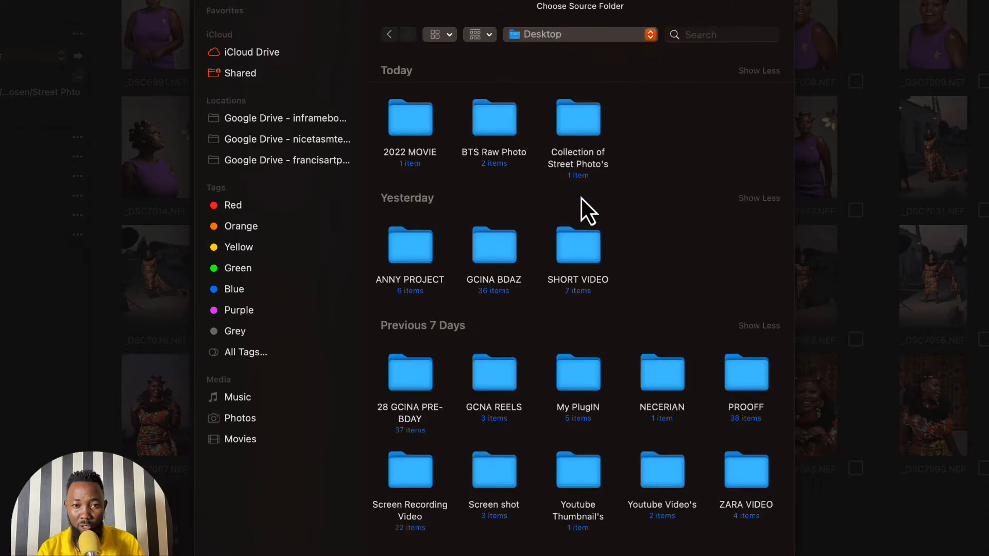
pyautogui.scroll(-1, 592, 286)
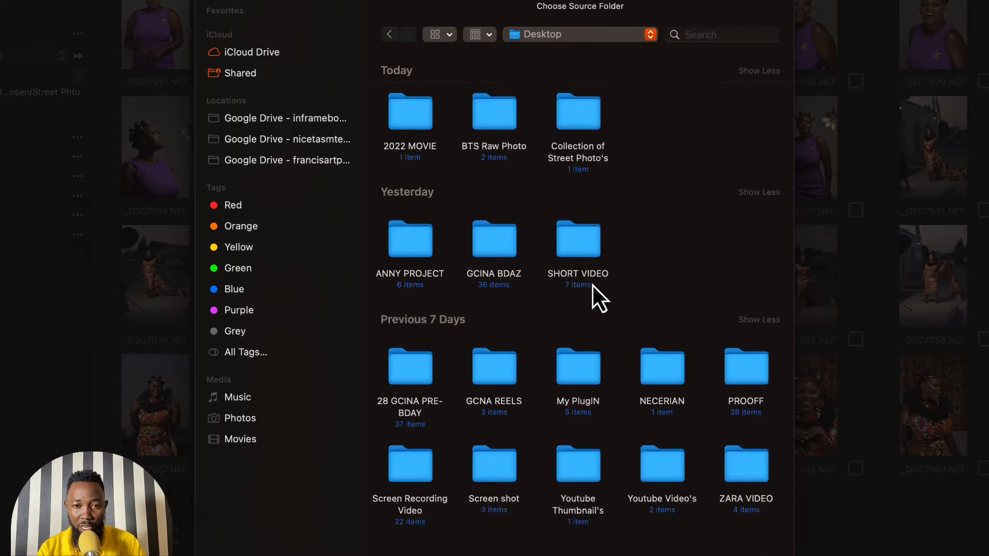
pyautogui.scroll(1, 592, 286)
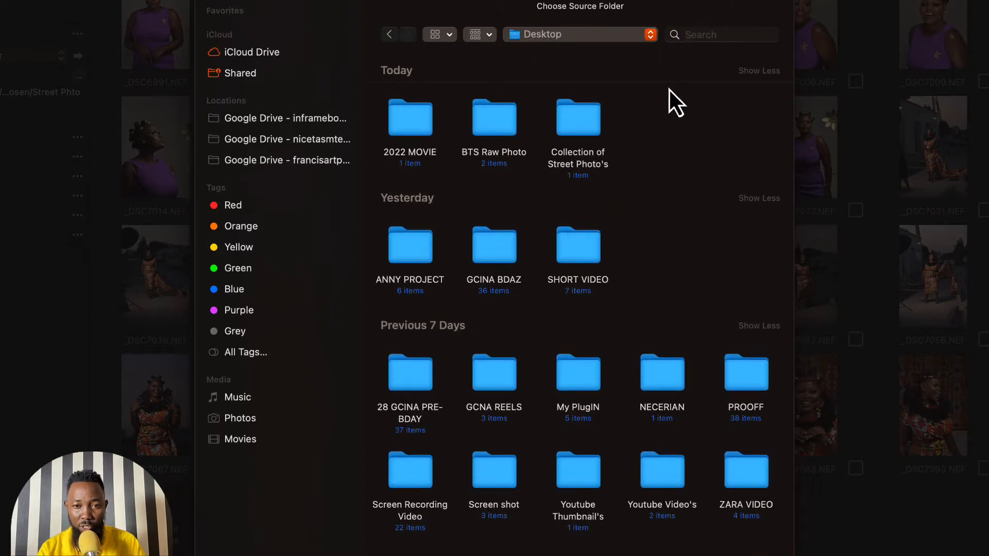
pyautogui.doubleClick(587, 117)
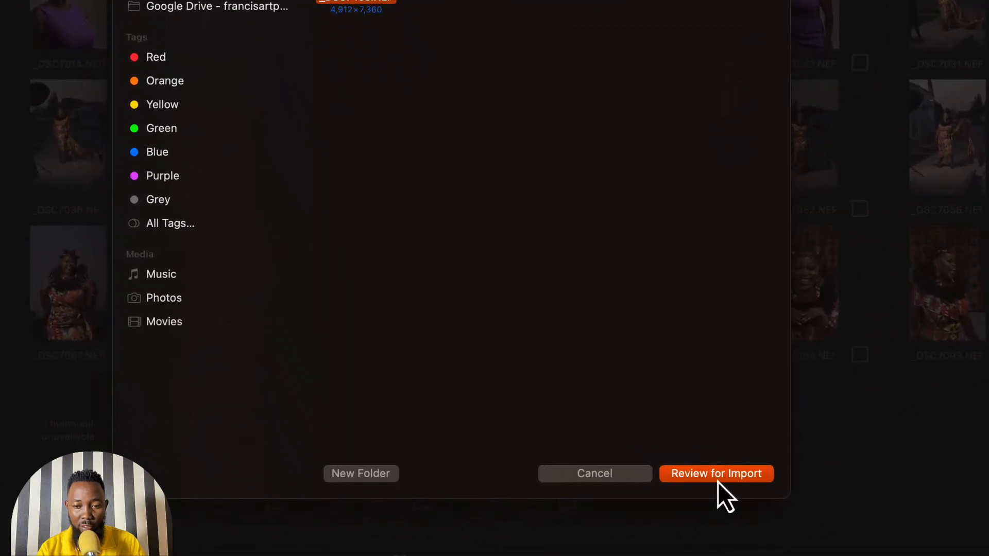
pyautogui.click(718, 480)
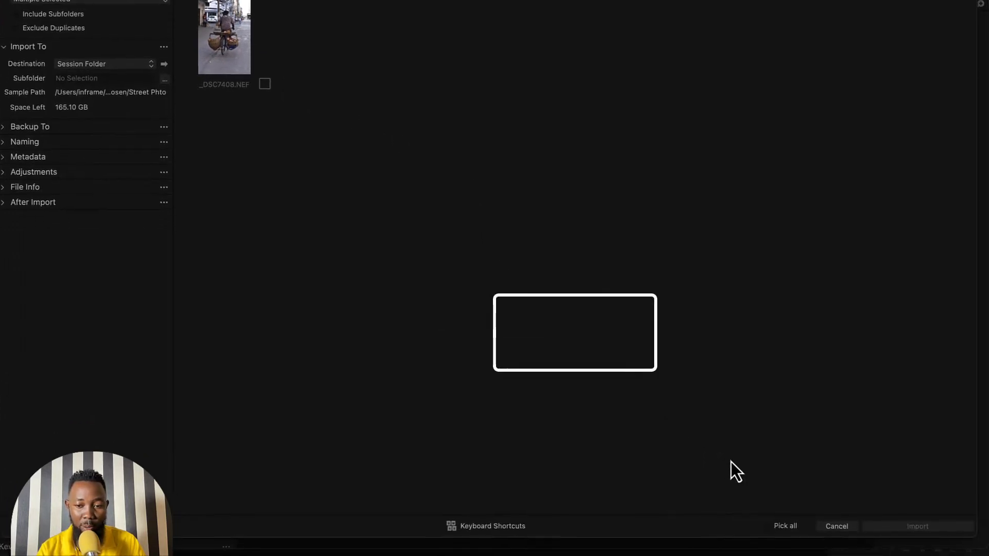
# - Import _DSC7408.NEF into the session folder and display it in the viewer
pyautogui.click(767, 526)
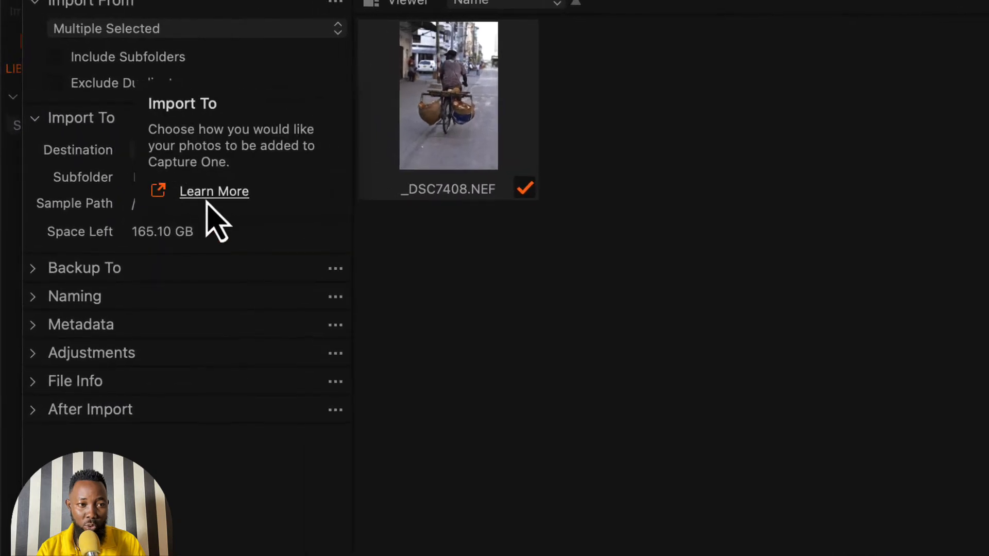
pyautogui.click(40, 270)
pyautogui.click(34, 363)
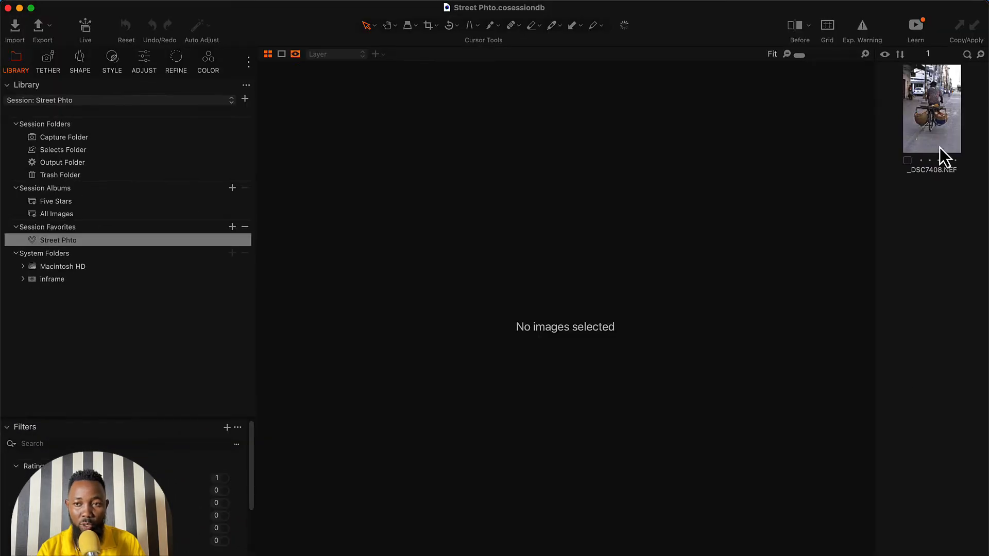
pyautogui.click(942, 124)
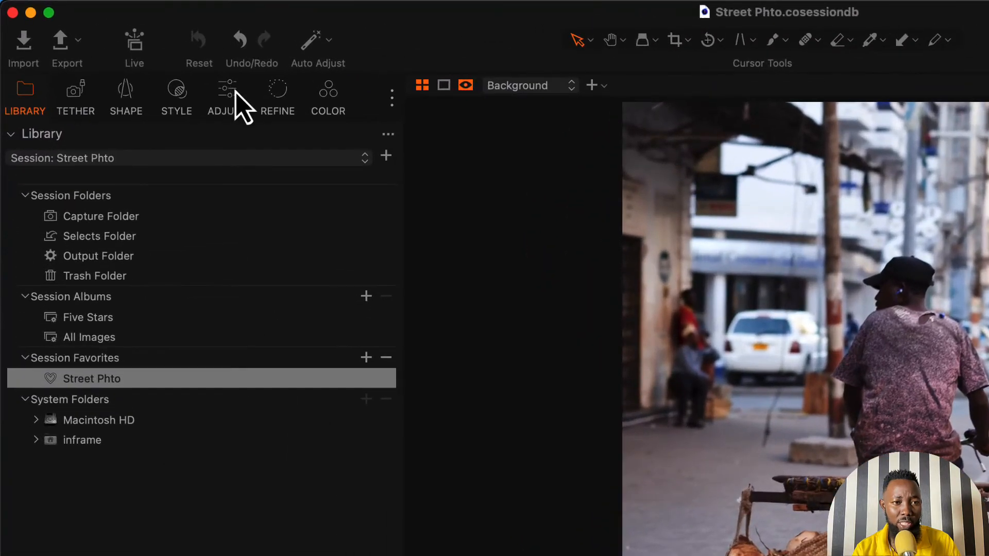
# - Darken the photo with the Exposure tool: Exposure -0.31, Contrast 4 and Brightness -16
pyautogui.click(229, 89)
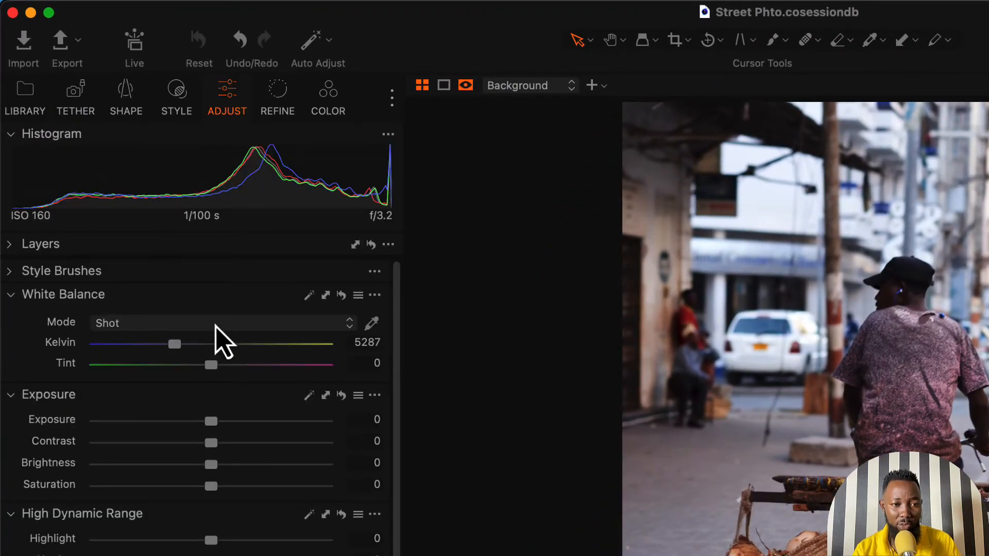
pyautogui.rightClick(215, 327)
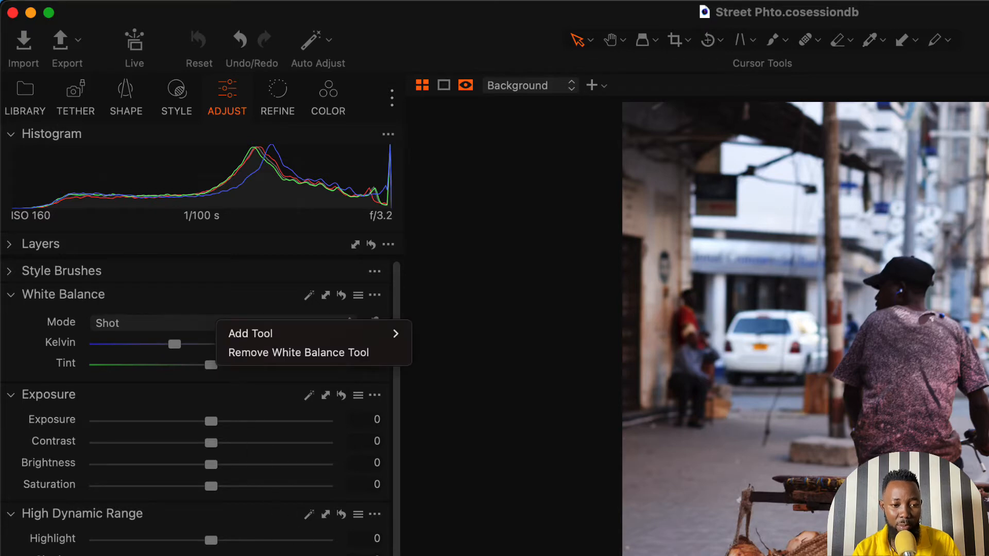
pyautogui.click(209, 409)
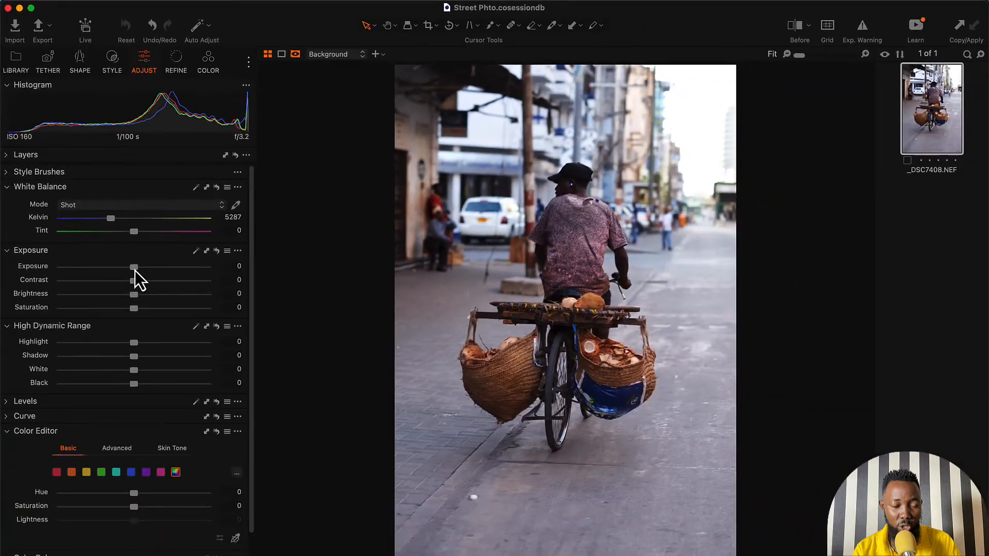
pyautogui.moveTo(212, 426); pyautogui.dragTo(206, 426)
pyautogui.moveTo(132, 268); pyautogui.dragTo(114, 298)
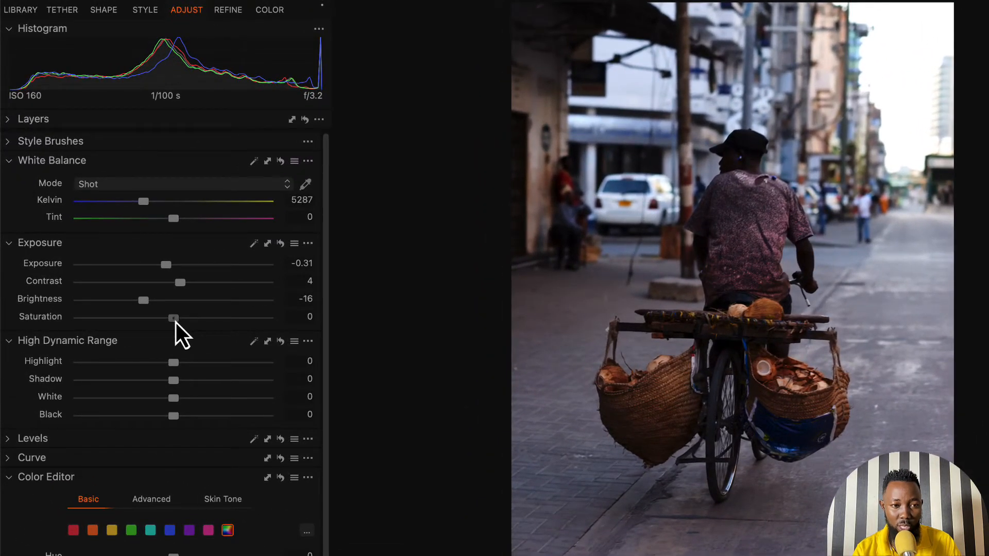
# - Set the photo's Saturation to -1 and its High Dynamic Range Highlight to -100
pyautogui.moveTo(174, 319); pyautogui.dragTo(38, 370)
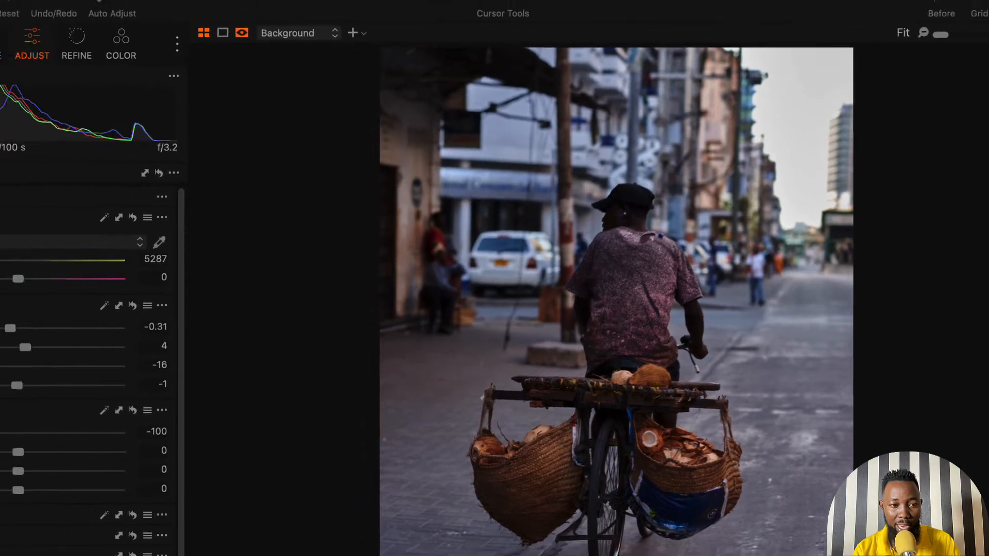
pyautogui.moveTo(78, 434); pyautogui.dragTo(364, 432)
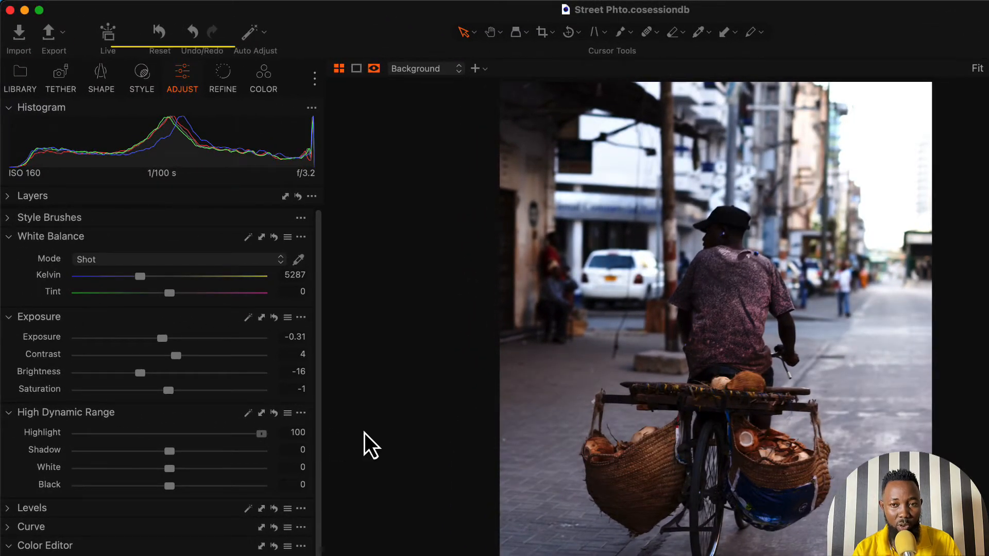
pyautogui.moveTo(364, 433); pyautogui.dragTo(23, 478)
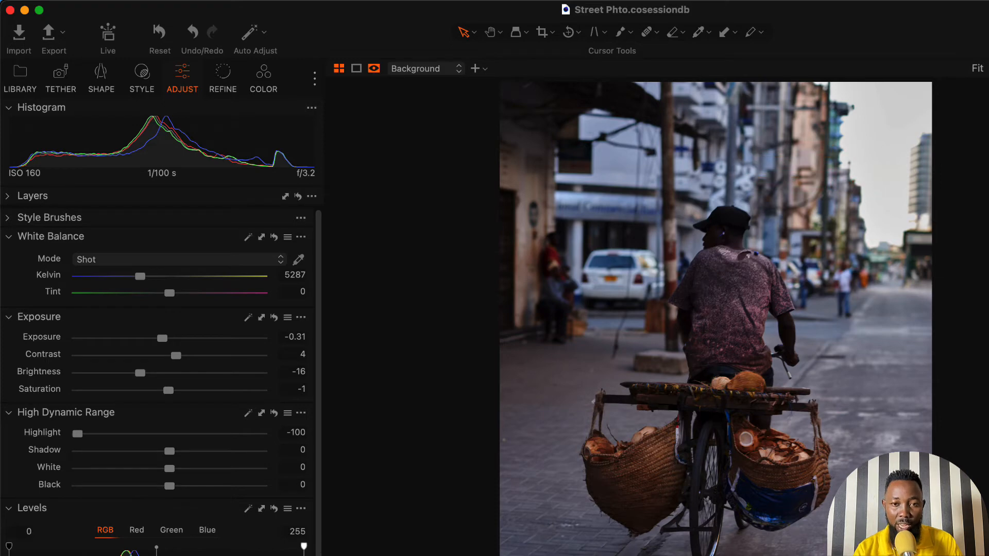
# - Open the Edit With settings for sending the photo to Adobe Photoshop 2023
pyautogui.scroll(-5, 141, 536)
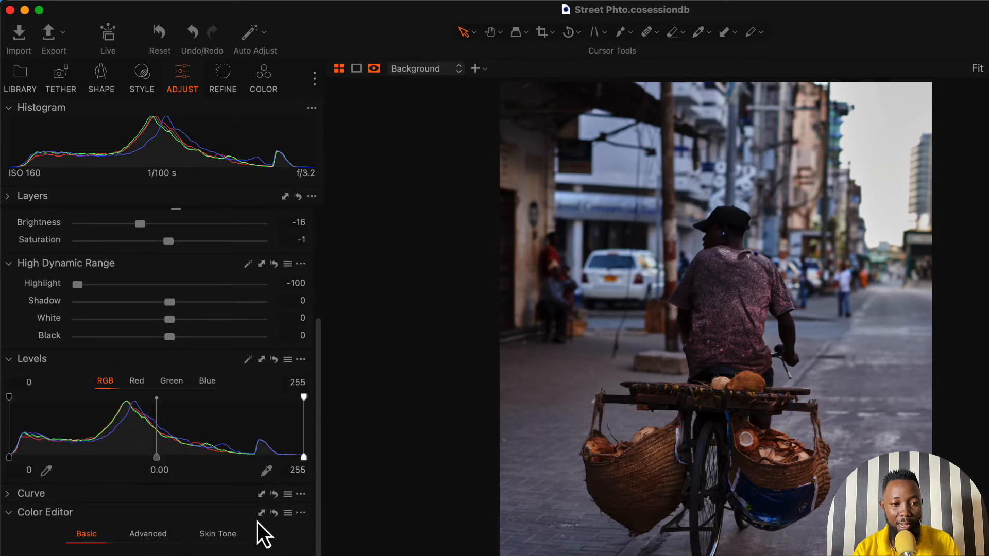
pyautogui.scroll(-2, 257, 523)
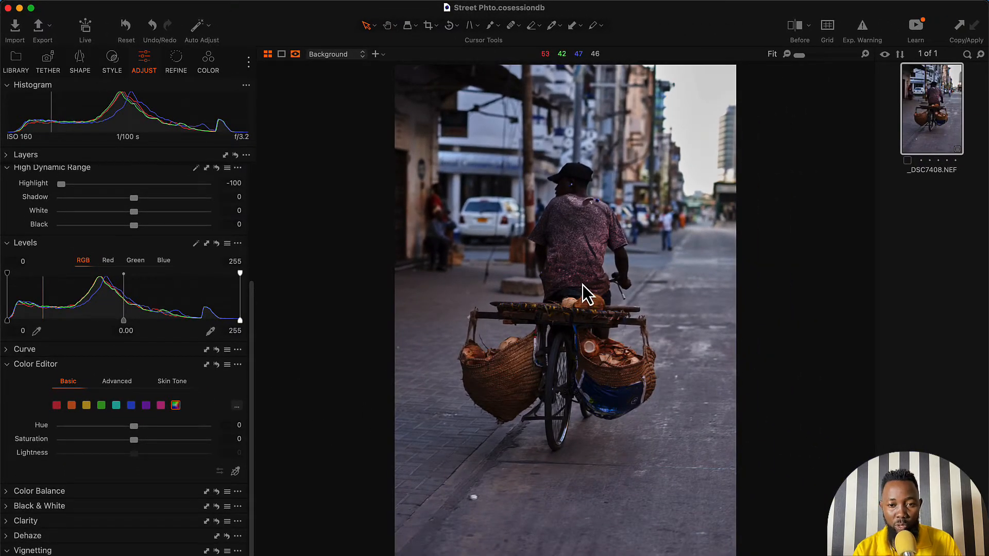
pyautogui.rightClick(559, 235)
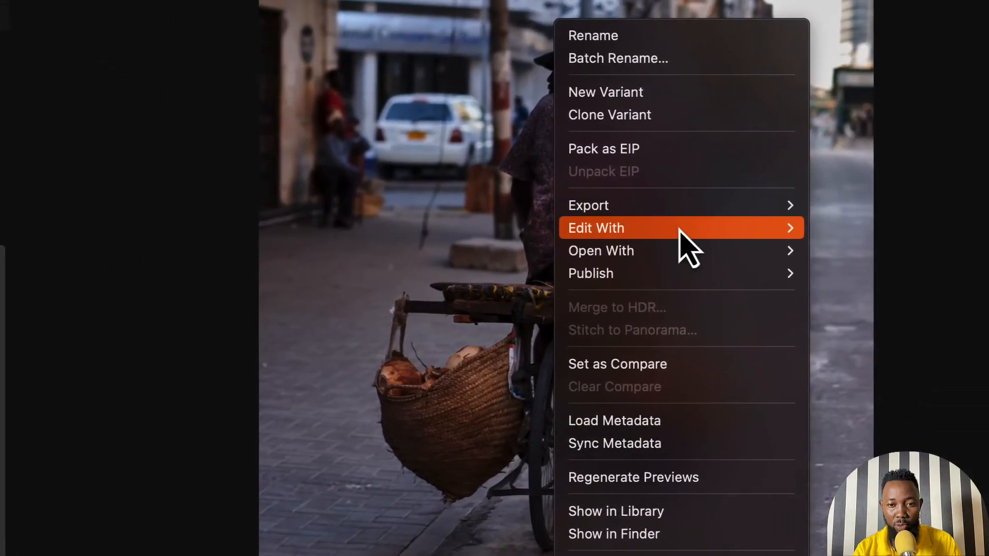
pyautogui.moveTo(675, 231)
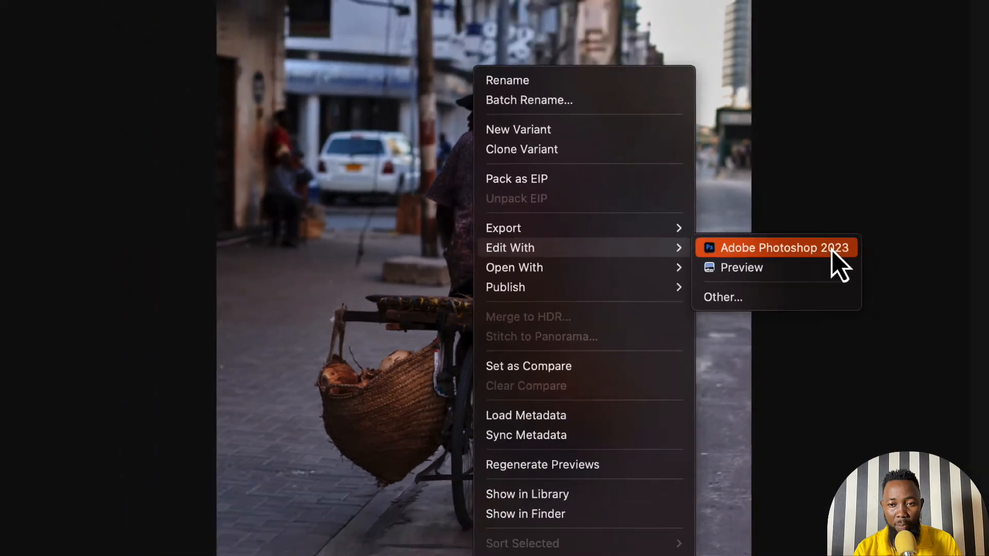
pyautogui.click(906, 212)
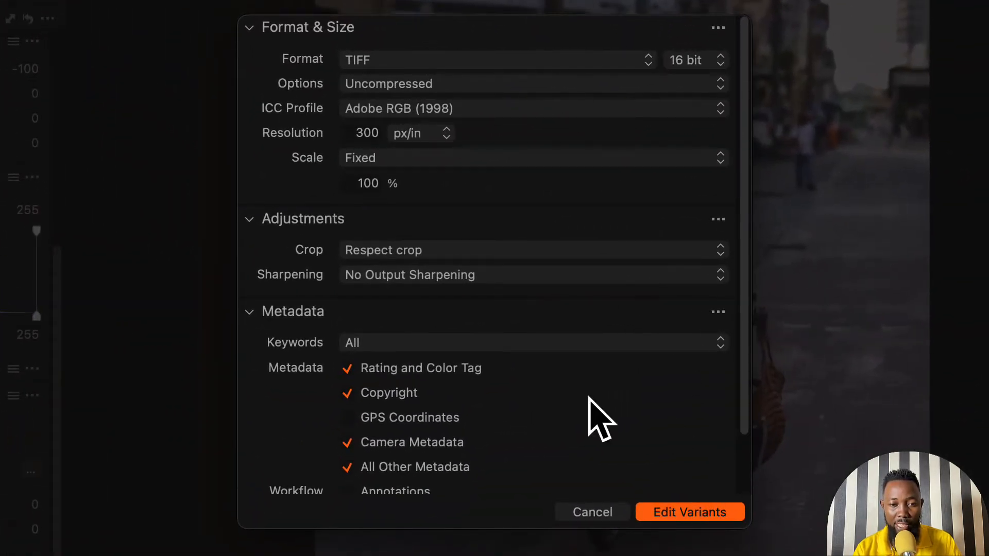
# - Keep the format as 16 bit TIFF and create the edit variant, opening it in Photoshop
pyautogui.scroll(-3, 507, 339)
pyautogui.scroll(3, 510, 341)
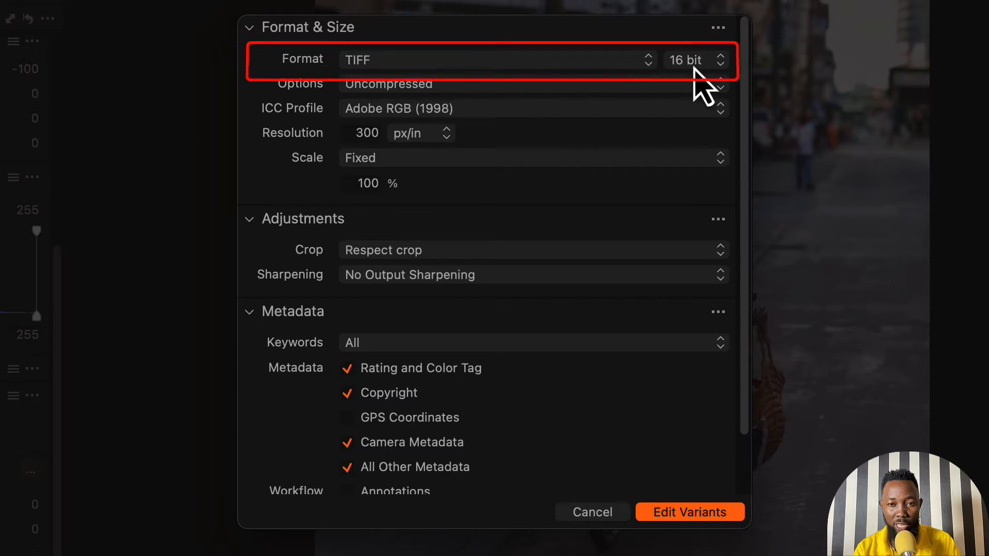
pyautogui.click(698, 73)
pyautogui.click(694, 65)
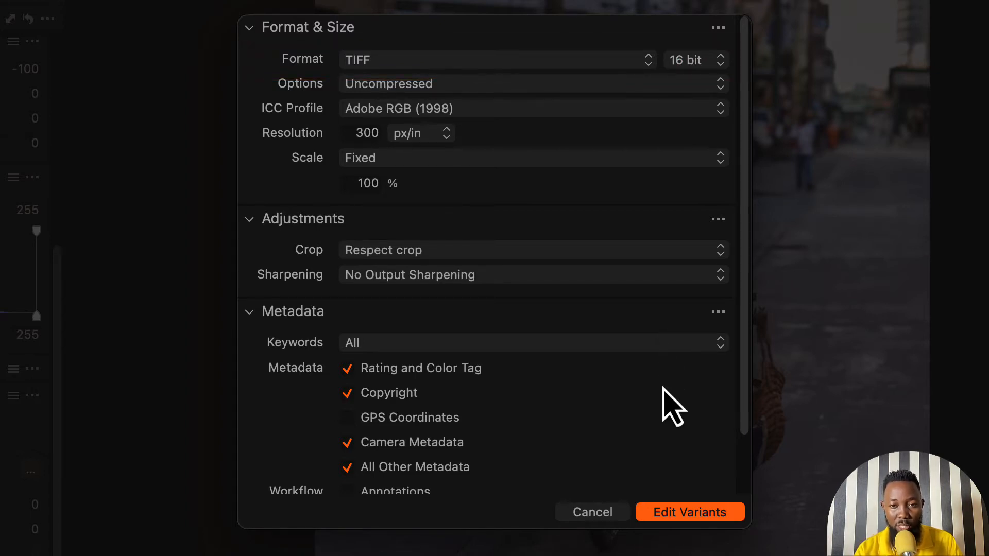
pyautogui.click(688, 516)
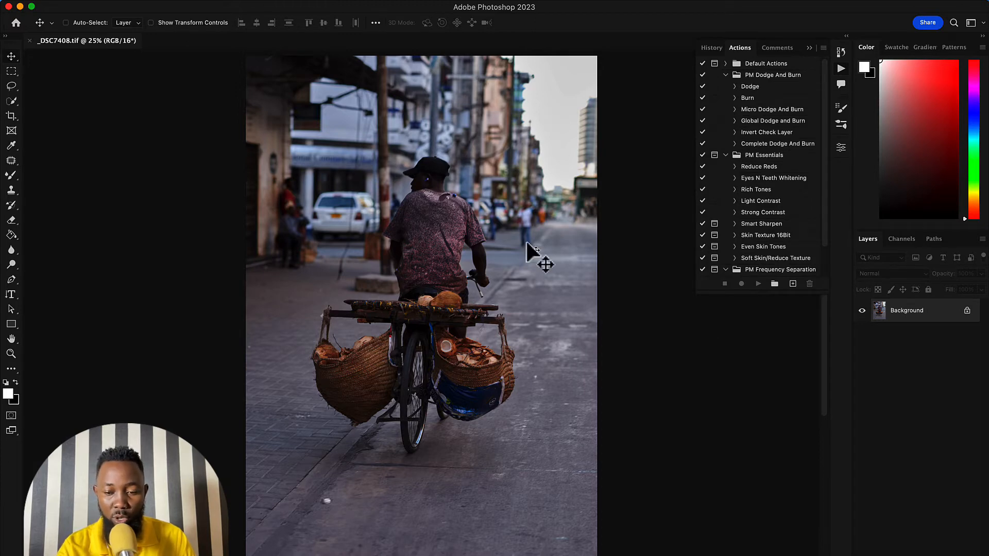
# - Examine the road surface around and below the bicycle wheel up close for distracting spots
pyautogui.press('super+plus')
pyautogui.press('super+plus')
pyautogui.press('space')
pyautogui.moveTo(413, 442)
pyautogui.mouseDown()
pyautogui.moveTo(532, 215)
pyautogui.moveTo(562, 135)
pyautogui.mouseUp()
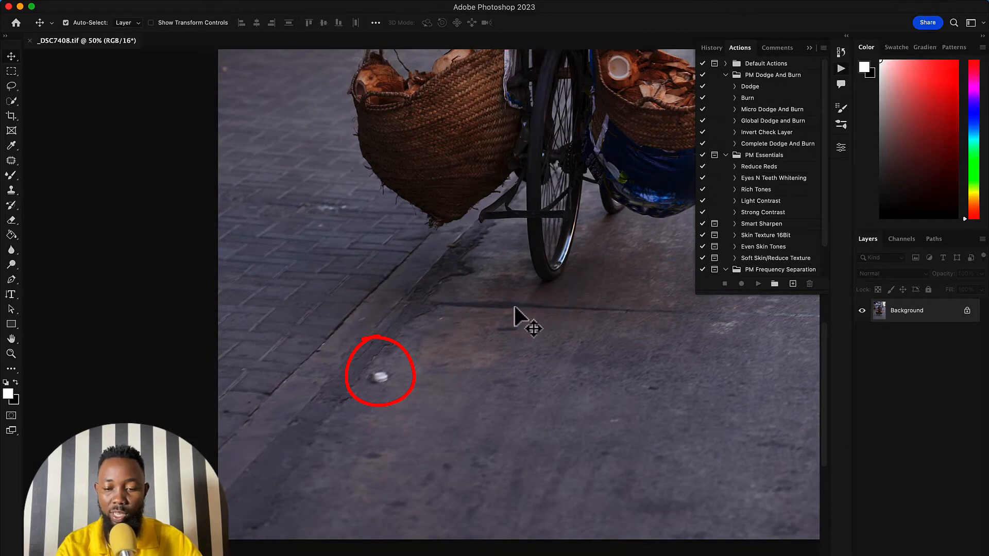
pyautogui.press('super+minus')
pyautogui.press('super+minus')
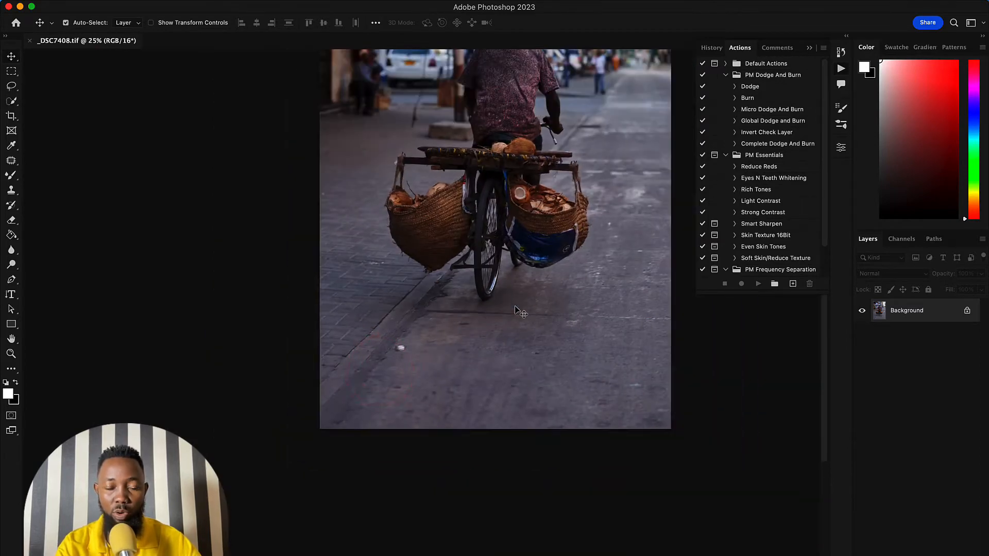
pyautogui.moveTo(473, 232); pyautogui.dragTo(448, 390)
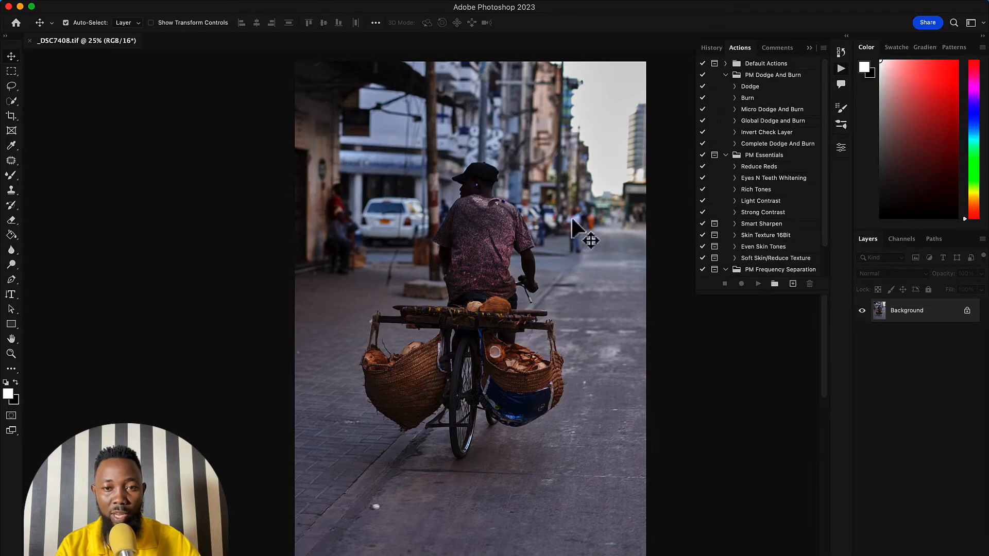
# - Examine the rider and the people in the street background up close for distracting elements
pyautogui.press('super+plus')
pyautogui.press('super+plus')
pyautogui.press('super+plus')
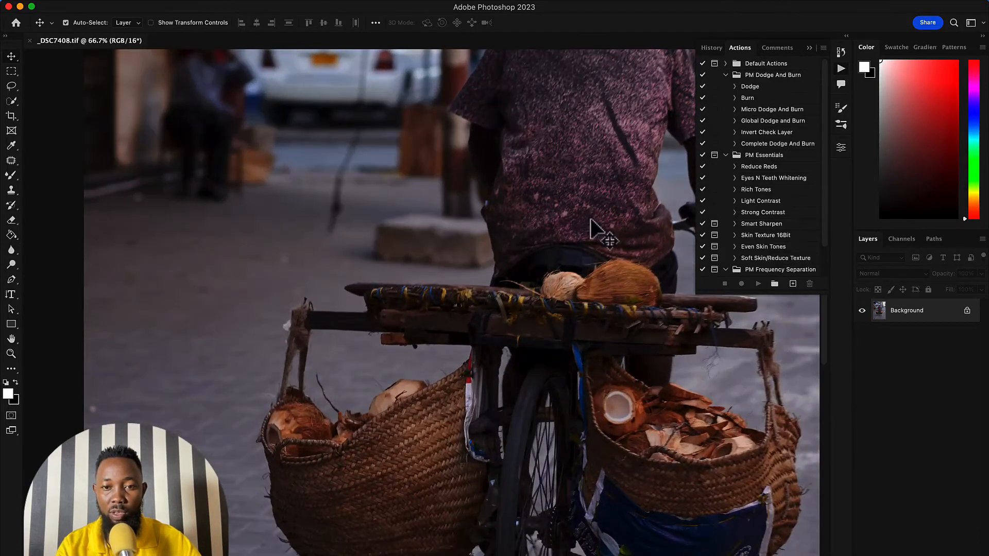
pyautogui.moveTo(590, 220); pyautogui.dragTo(273, 444)
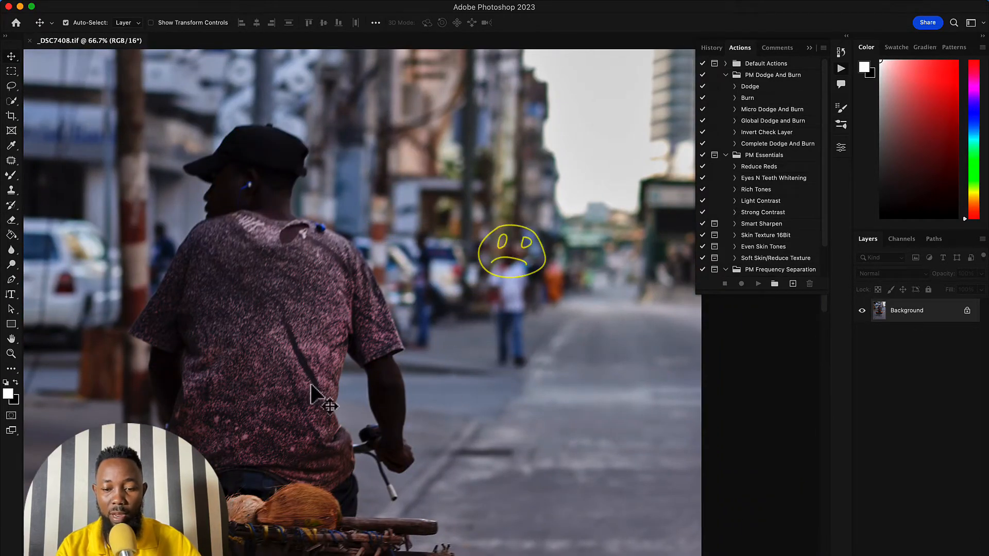
pyautogui.press('super+minus')
pyautogui.press('super+minus')
pyautogui.press('super+minus')
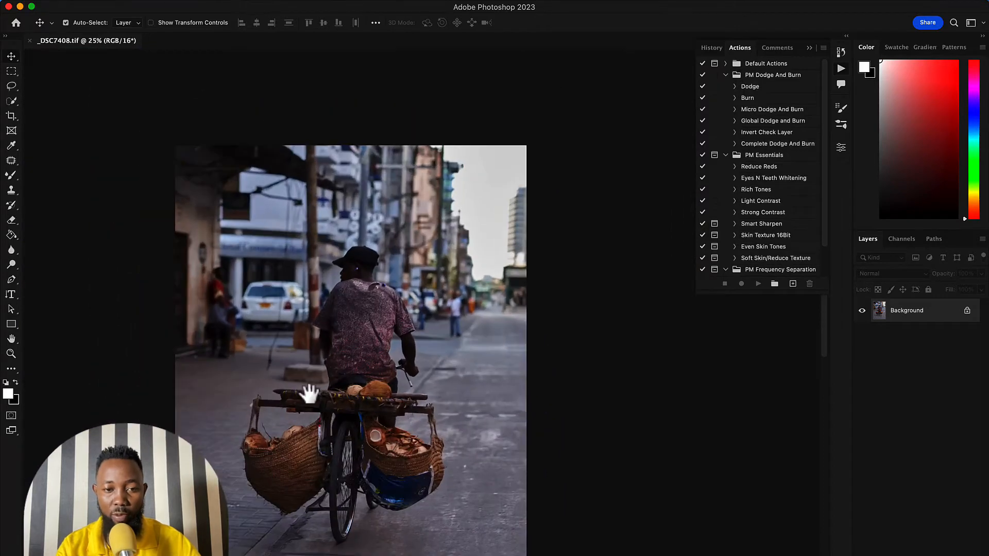
# - Duplicate the Background layer of the street photo to keep the retouching separate from the original
pyautogui.moveTo(307, 393); pyautogui.dragTo(435, 302)
pyautogui.moveTo(436, 297); pyautogui.dragTo(444, 297)
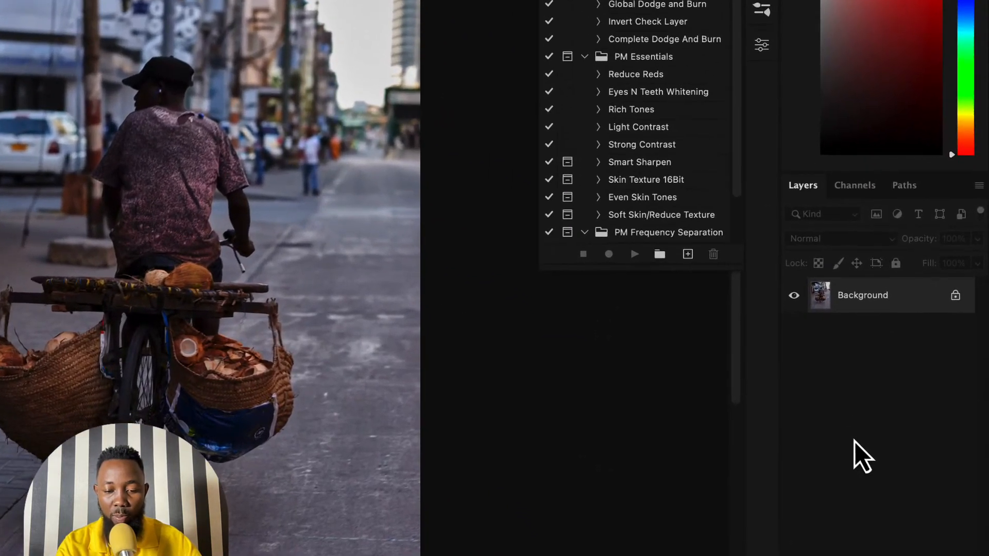
pyautogui.hotkey('ctrl', 'j')
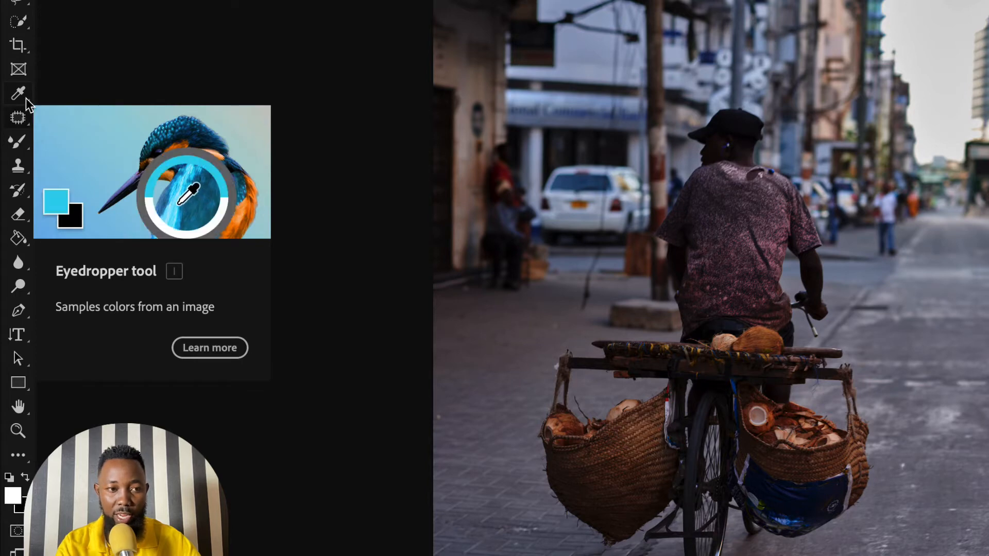
# - Heal the white spot on the road below the bicycle using the Spot Healing Brush at size 175
pyautogui.rightClick(18, 119)
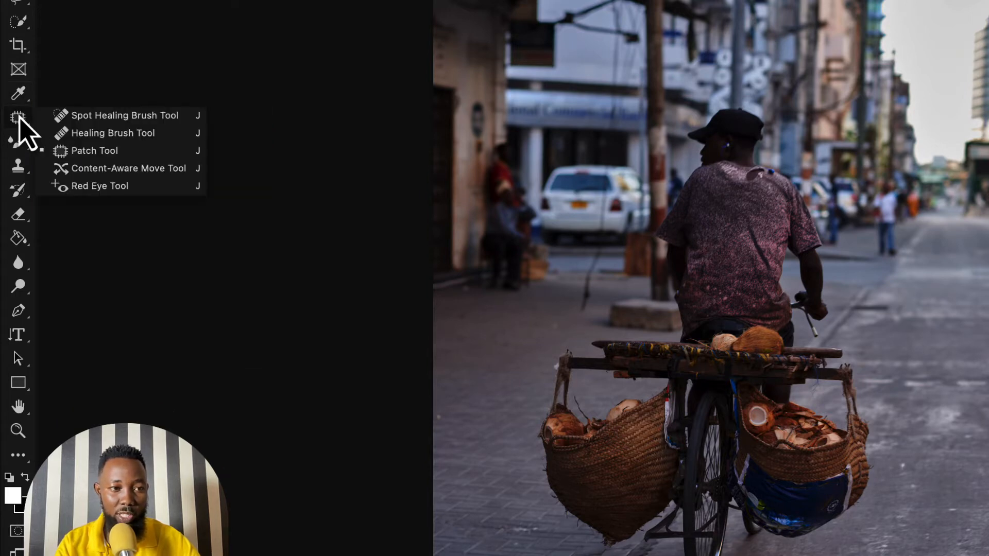
pyautogui.click(150, 118)
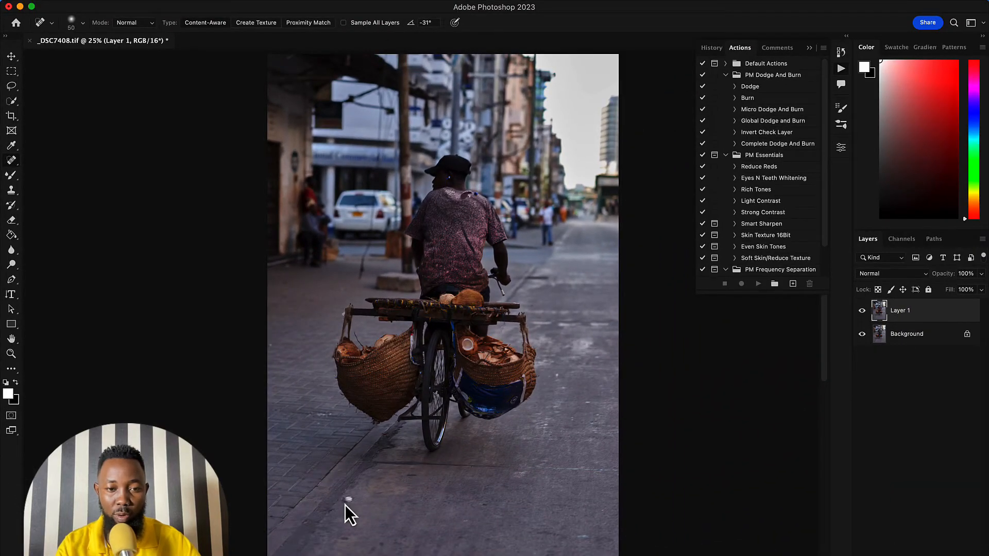
pyautogui.press(']')
pyautogui.press(']')
pyautogui.press(']')
pyautogui.press(']')
pyautogui.press(']')
pyautogui.press(']')
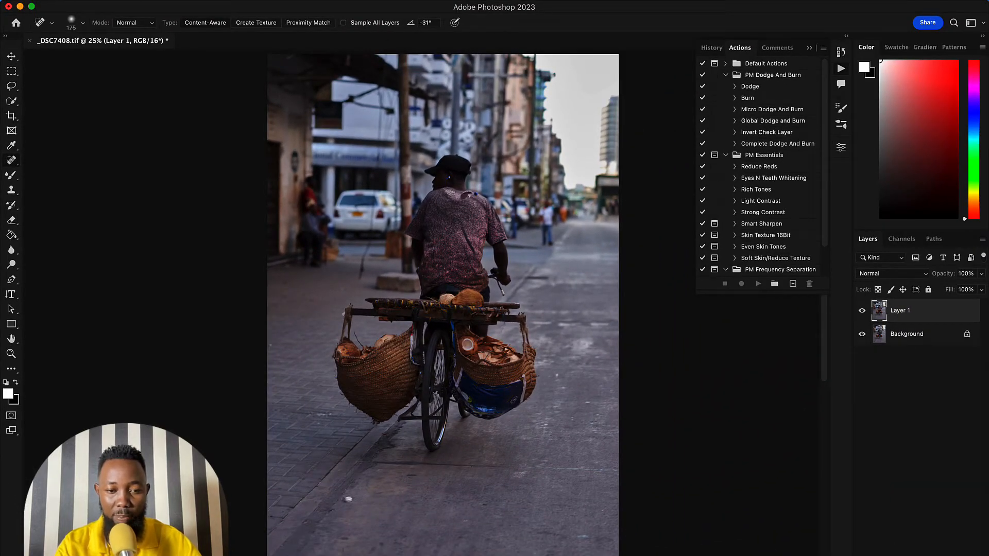
pyautogui.moveTo(350, 498); pyautogui.dragTo(345, 503)
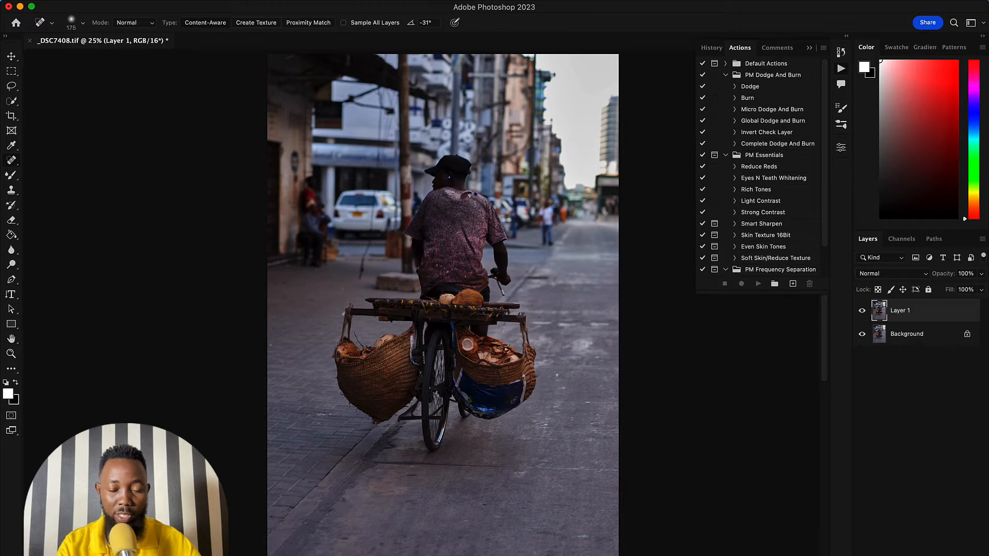
pyautogui.click(442, 474)
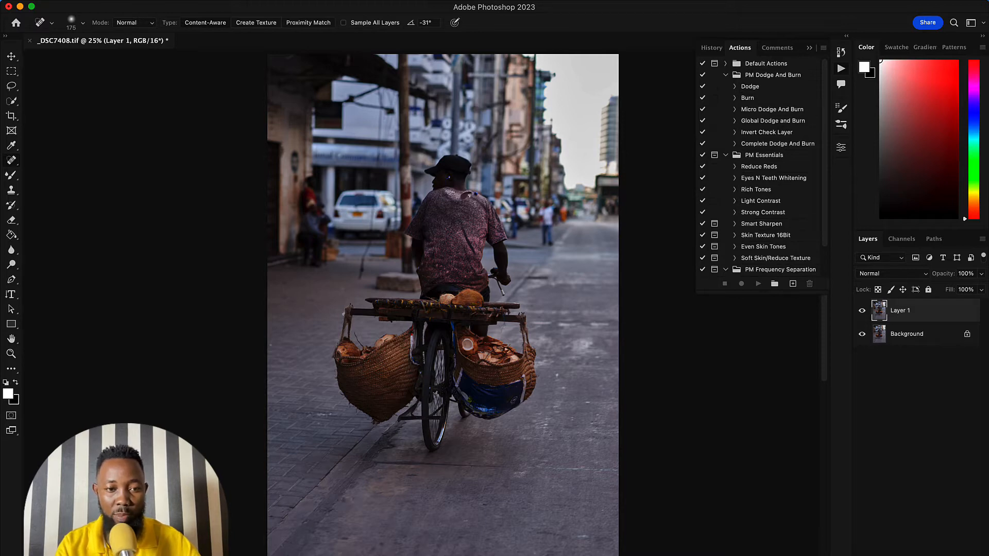
pyautogui.click(272, 344)
pyautogui.moveTo(367, 249); pyautogui.dragTo(361, 282)
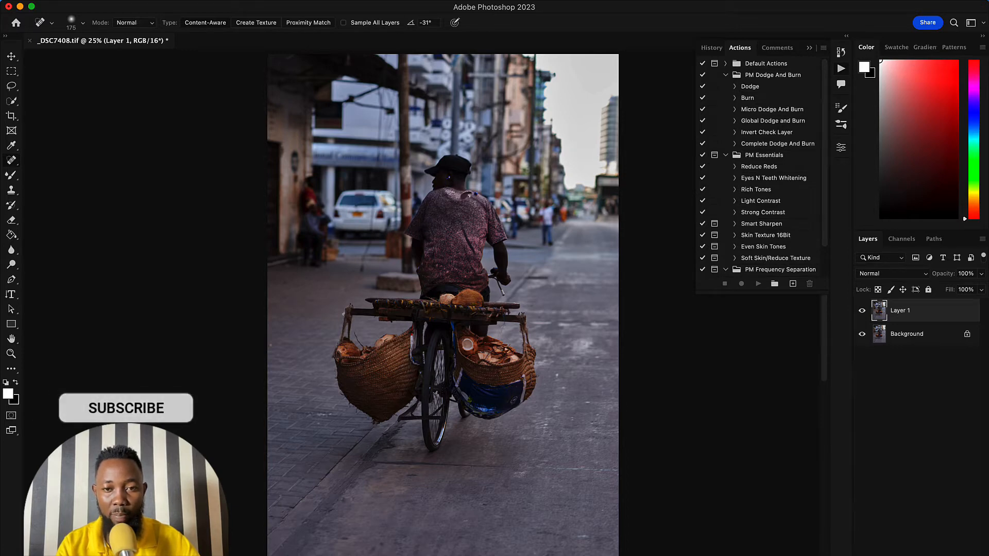
# - Remove the distant pedestrian in white beside the rider with a rectangular selection and Content-Aware Fill output to a new layer, then deselect
pyautogui.press('m')
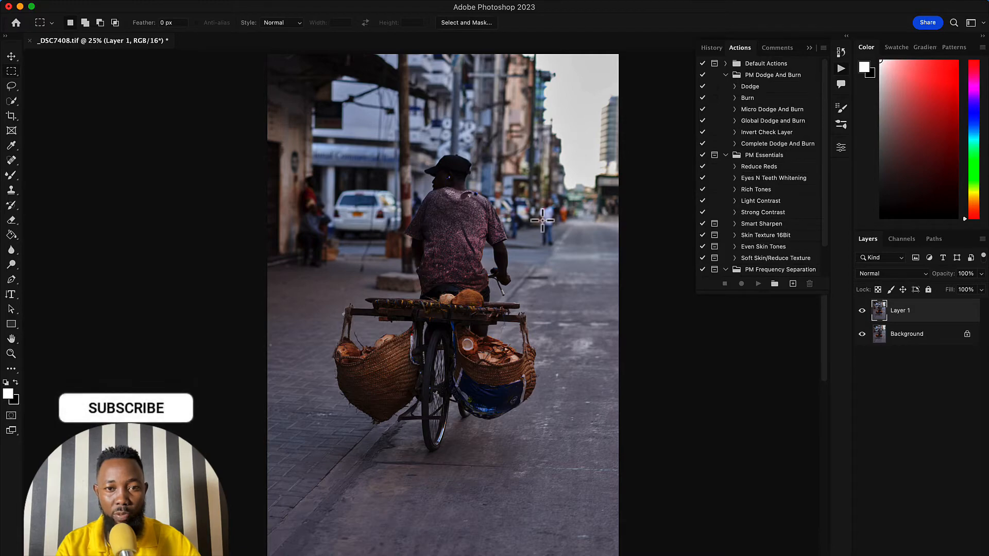
pyautogui.moveTo(533, 196); pyautogui.dragTo(565, 250)
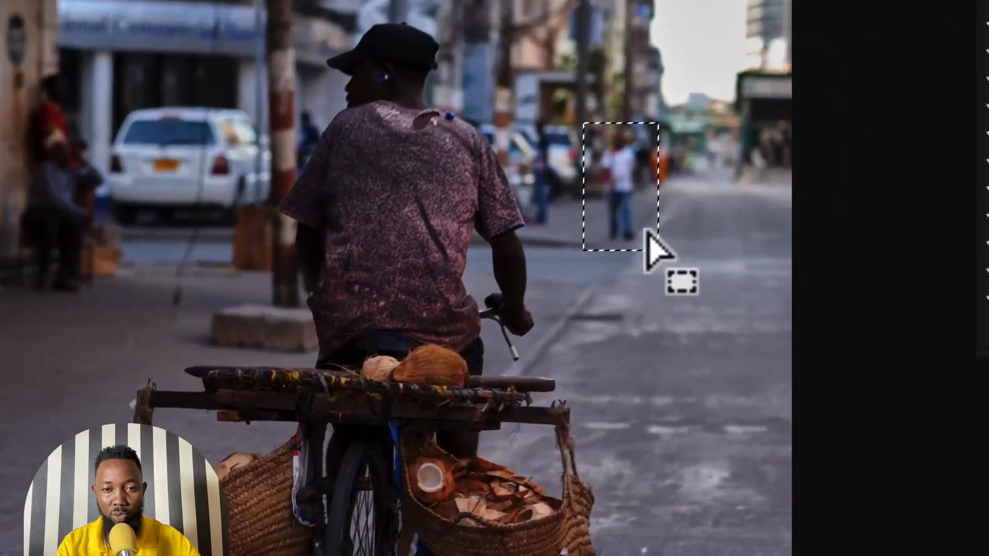
pyautogui.rightClick(605, 202)
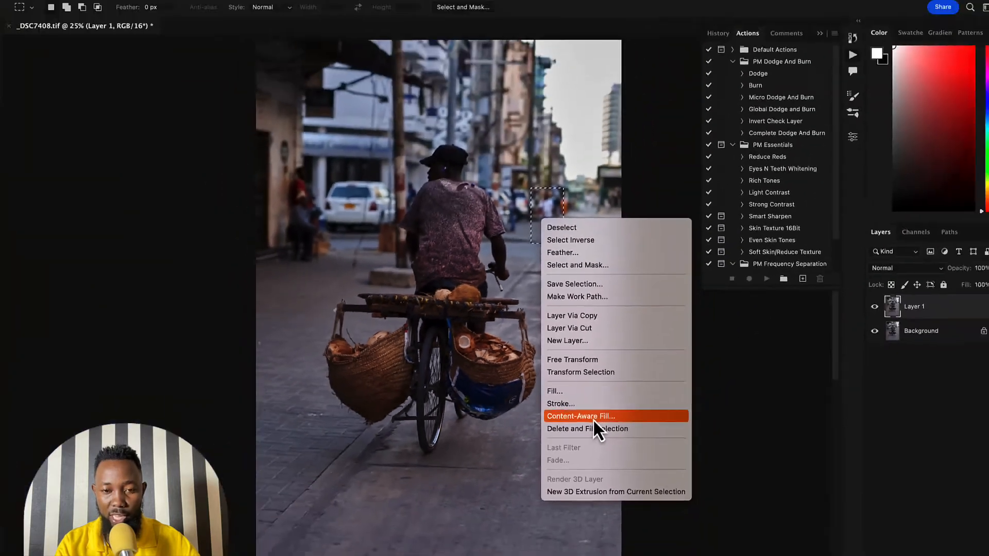
pyautogui.click(679, 435)
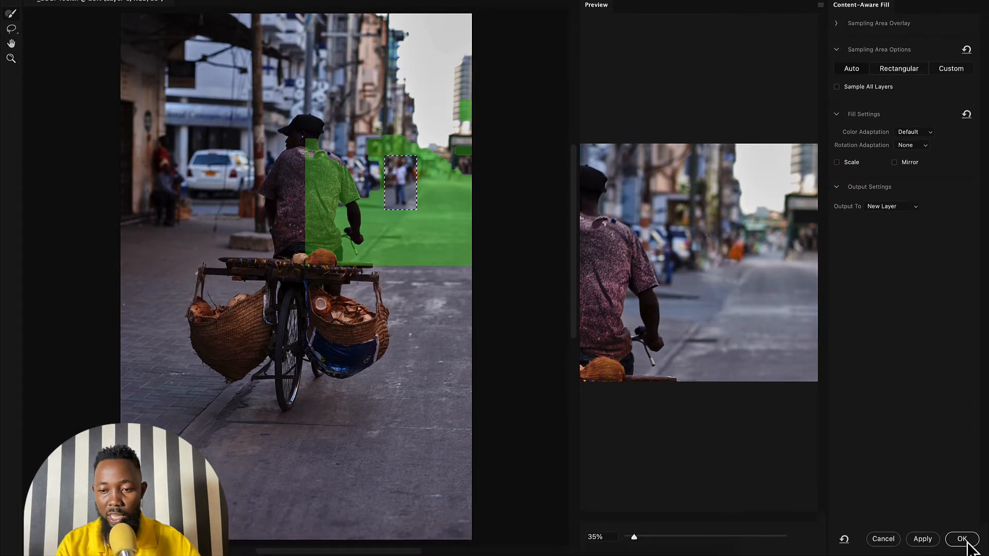
pyautogui.click(962, 547)
pyautogui.hotkey('ctrl', 'd')
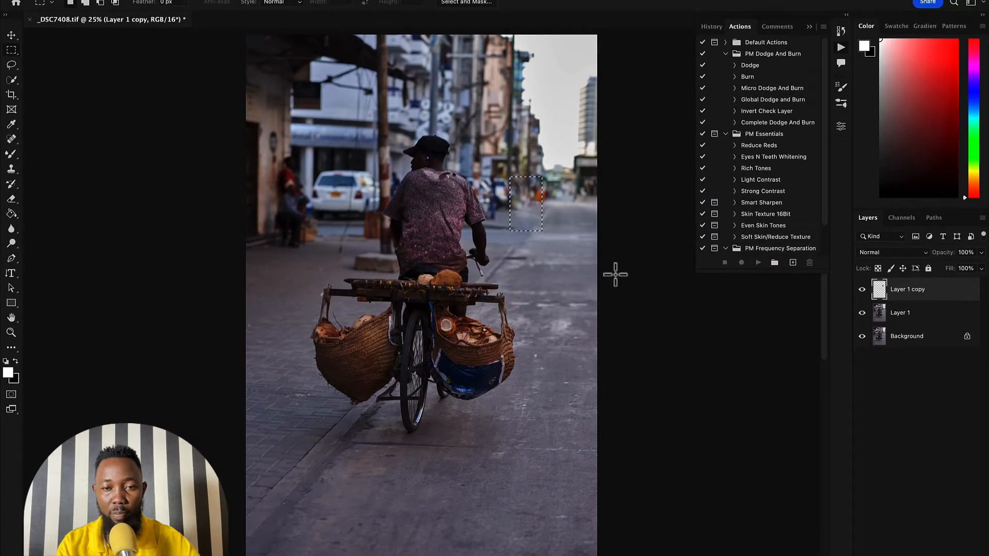
# - Compare the photo with and without the content-aware fill layer
pyautogui.click(862, 291)
pyautogui.click(862, 291)
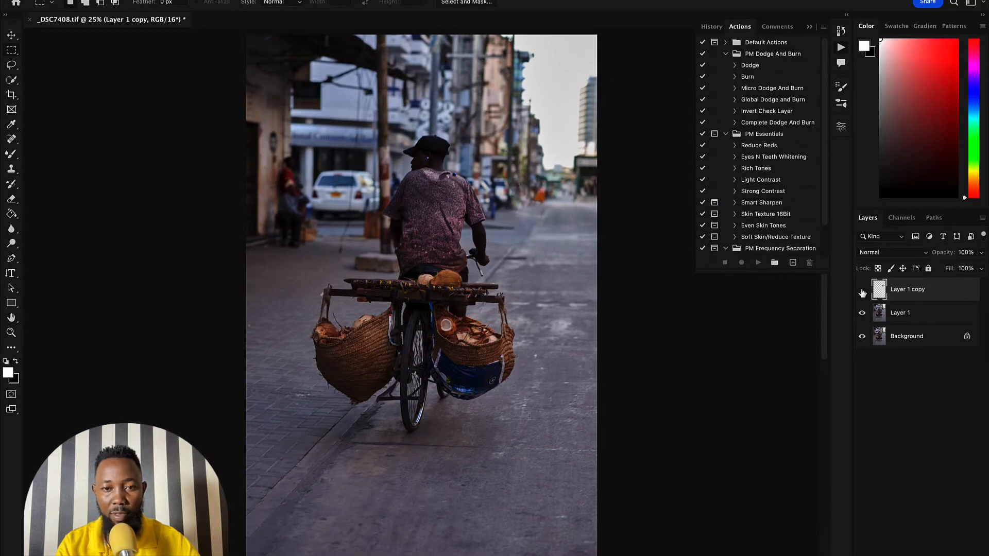
pyautogui.click(862, 291)
pyautogui.click(863, 291)
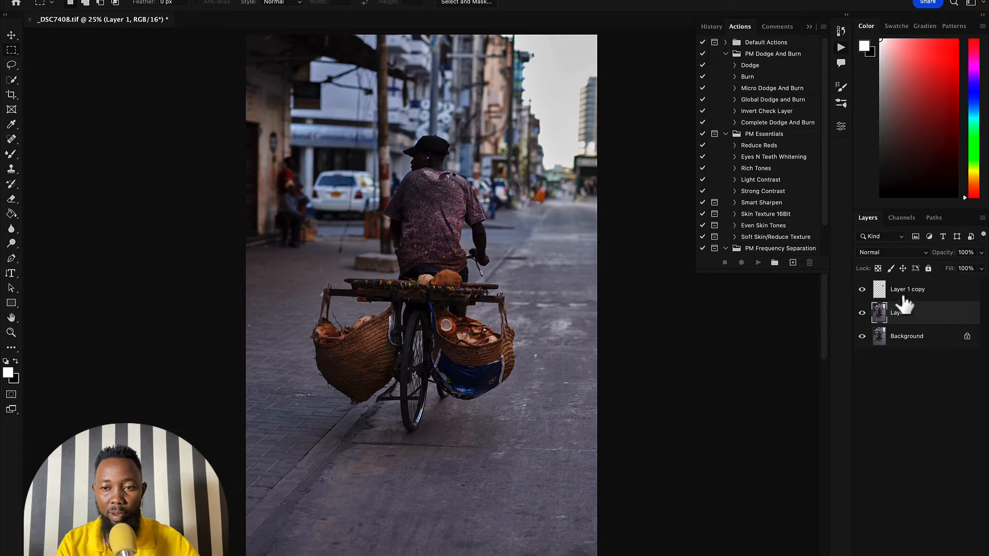
# - Group Layer 1 copy and Layer 1, and rename the group to bg
pyautogui.click(904, 297)
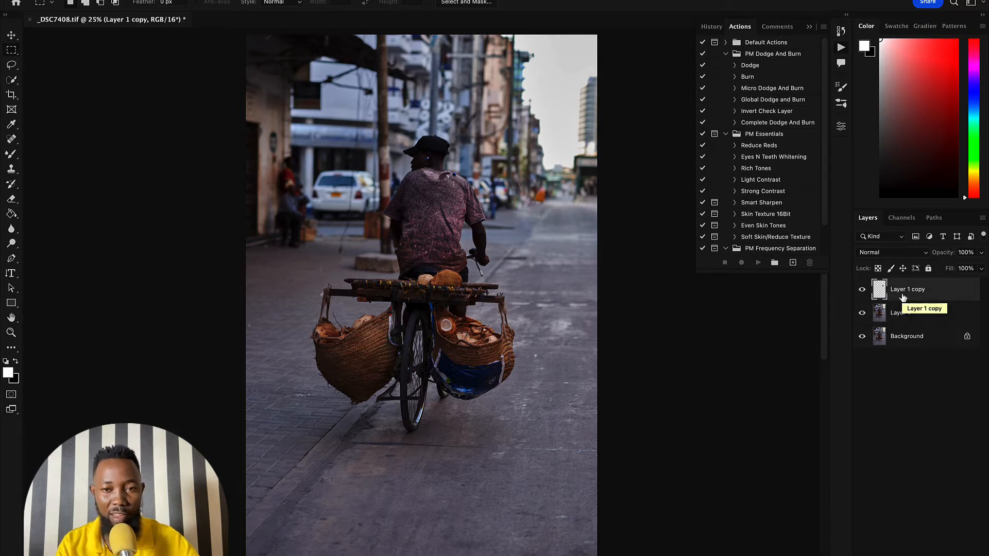
pyautogui.keyDown('shift'); pyautogui.click(919, 317); pyautogui.keyUp('shift')
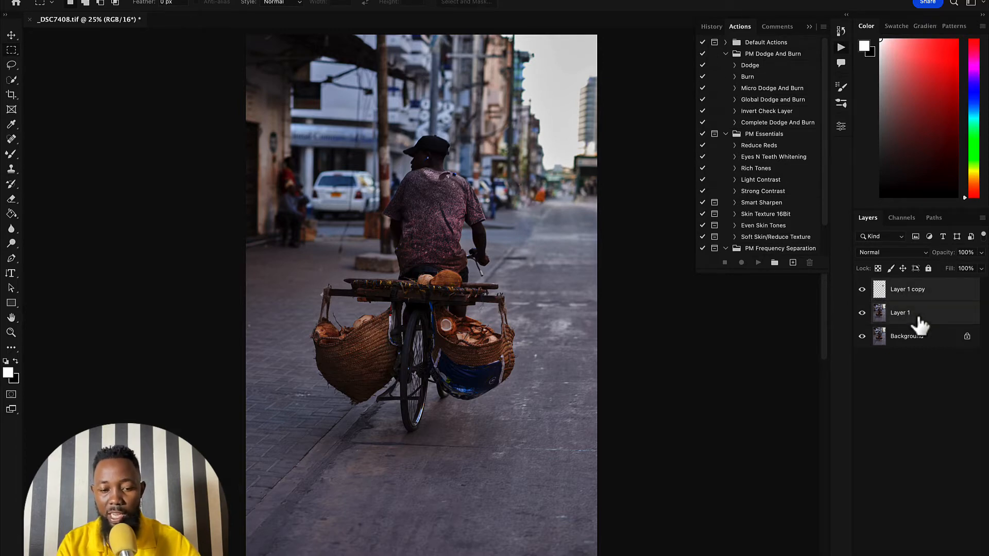
pyautogui.hotkey('ctrl', 'g')
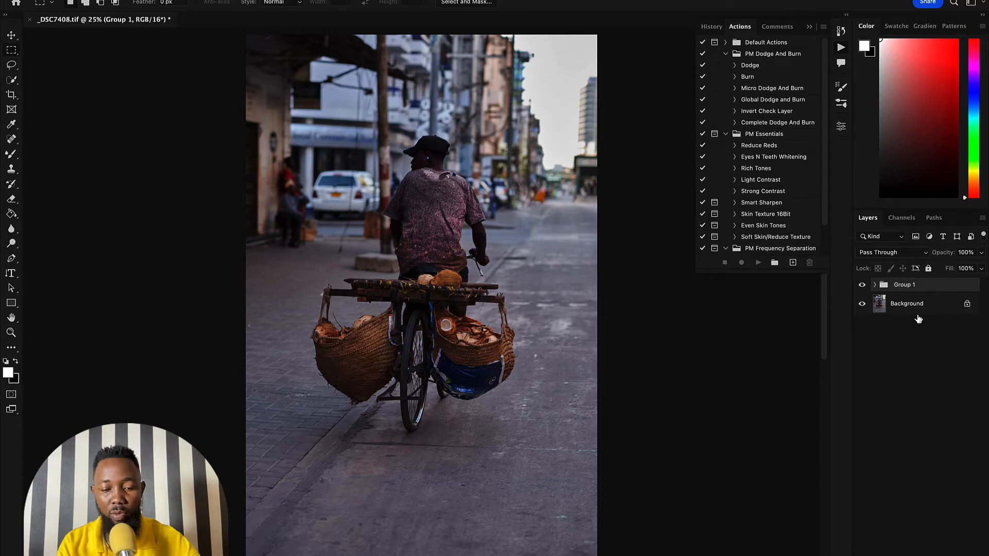
pyautogui.hotkey('ctrl', 'z')
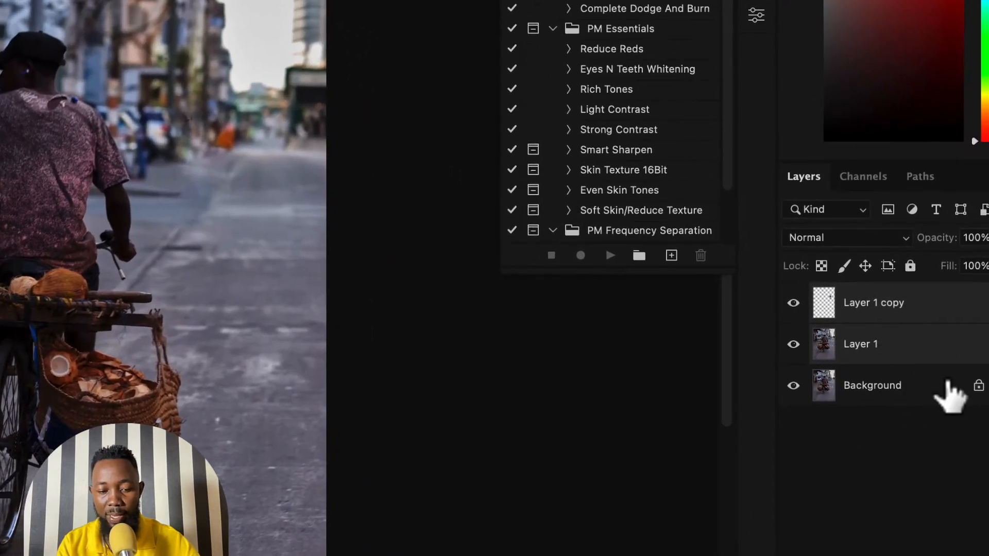
pyautogui.hotkey('ctrl', 'g')
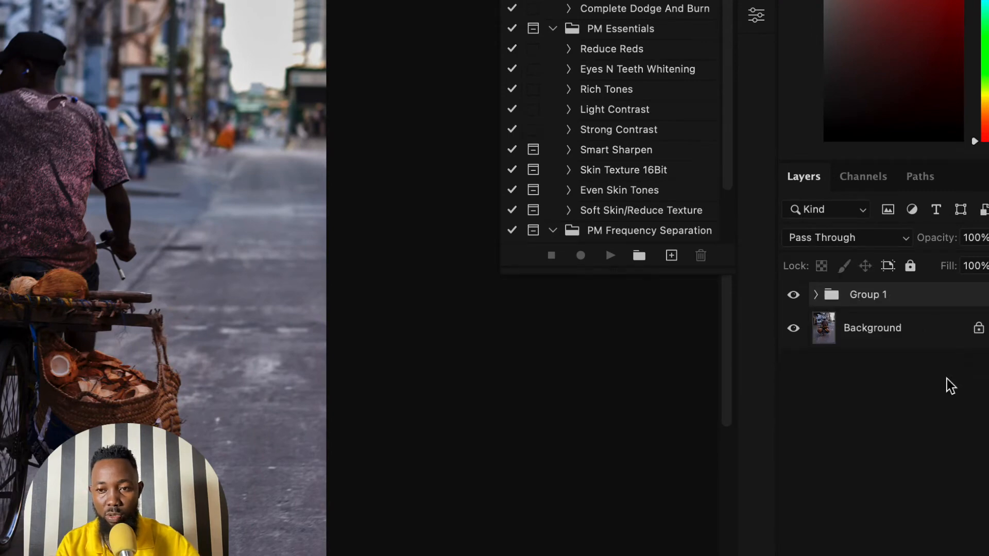
pyautogui.doubleClick(876, 294)
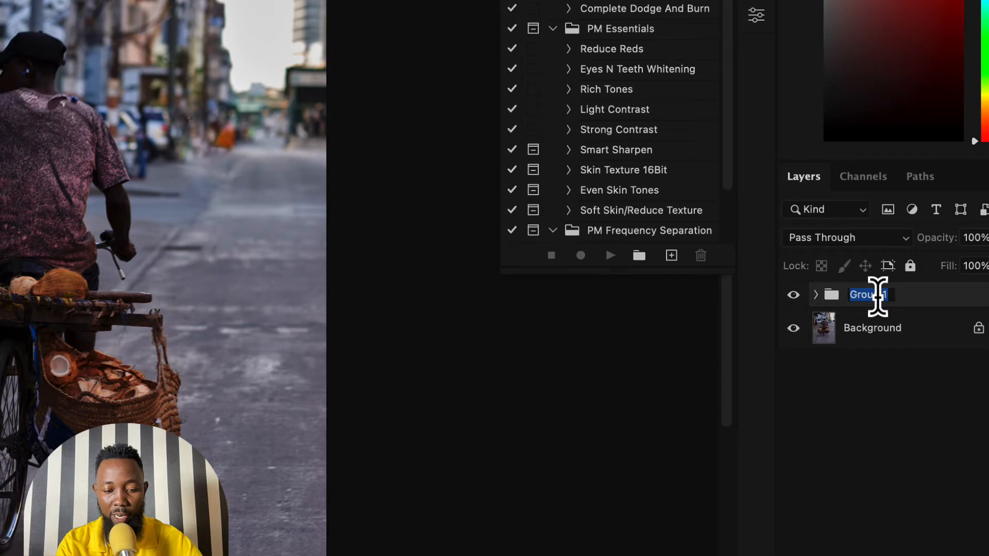
pyautogui.write('bg')
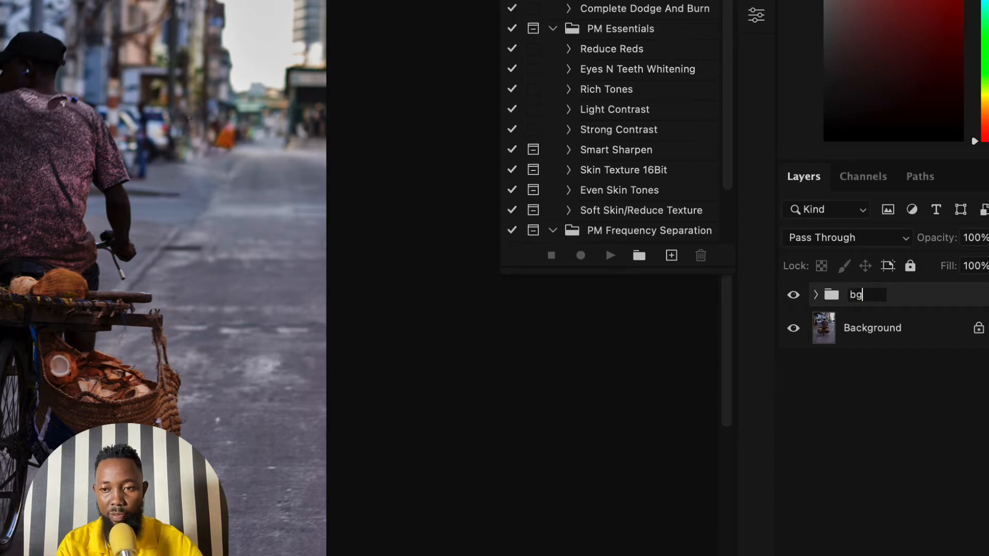
pyautogui.press('Return')
# - Stamp all visible layers into a new layer and add a Selective Color adjustment layer above it
pyautogui.press('alt+shift+super+e')
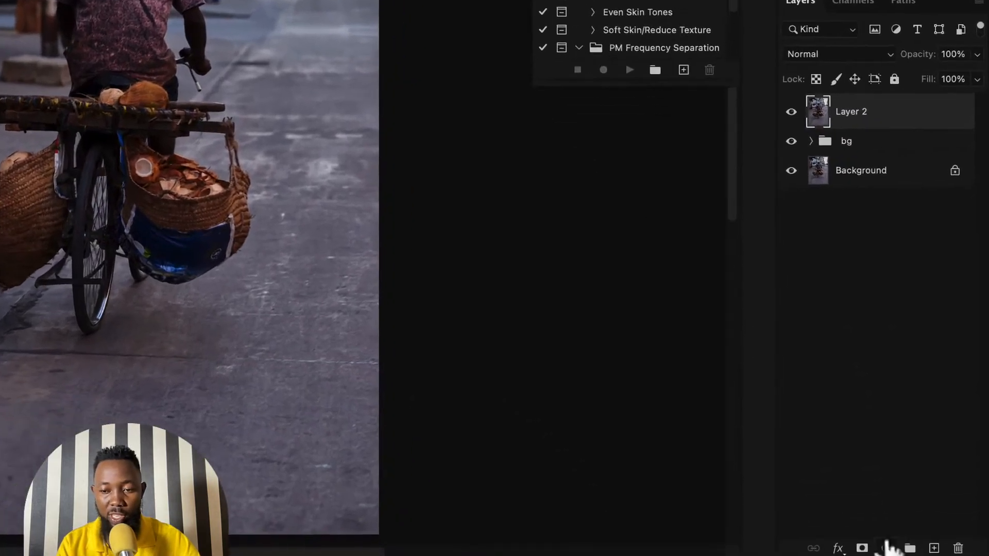
pyautogui.click(887, 548)
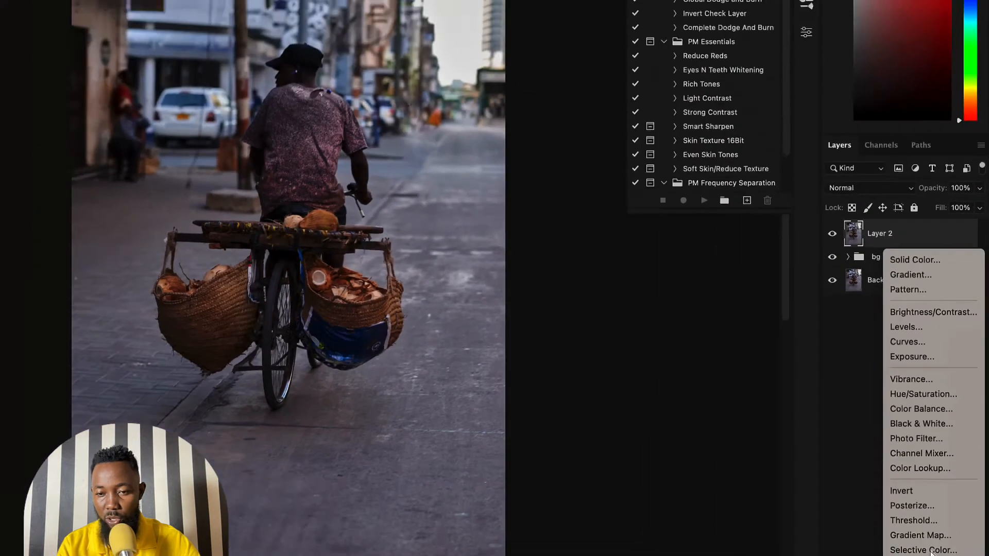
pyautogui.click(897, 497)
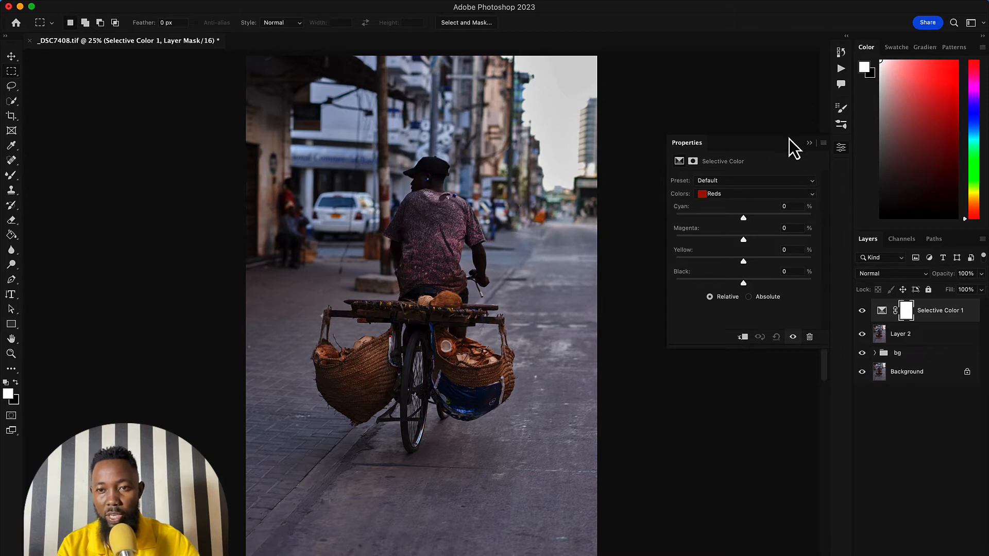
# - Reopen the Selective Color properties and float them over the photo's edge beside the rider
pyautogui.moveTo(785, 147); pyautogui.dragTo(839, 146)
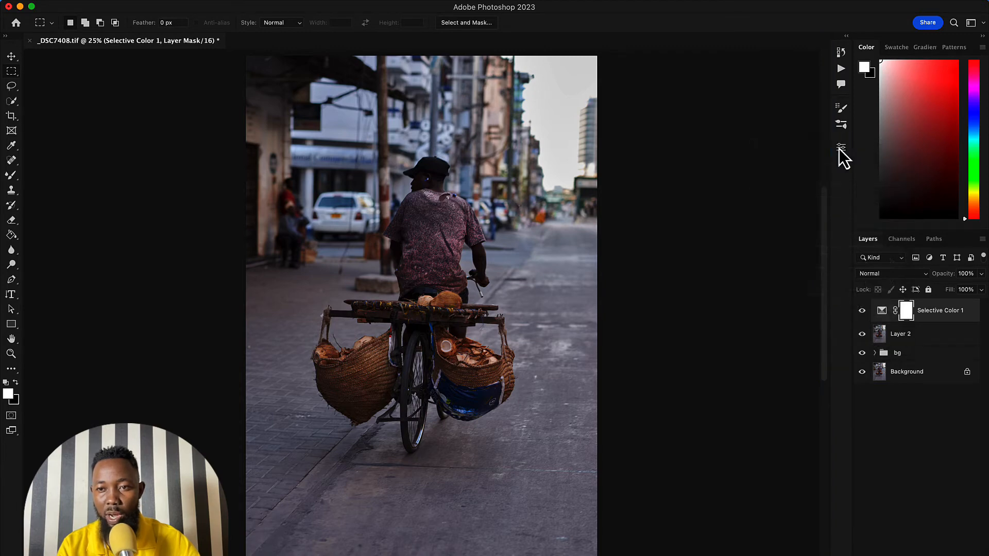
pyautogui.click(840, 148)
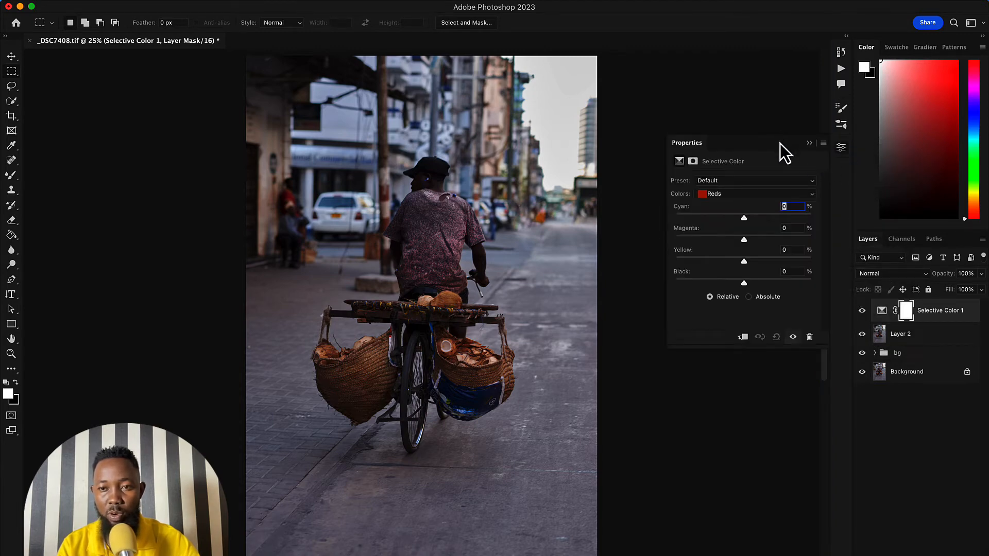
pyautogui.moveTo(780, 143); pyautogui.dragTo(646, 168)
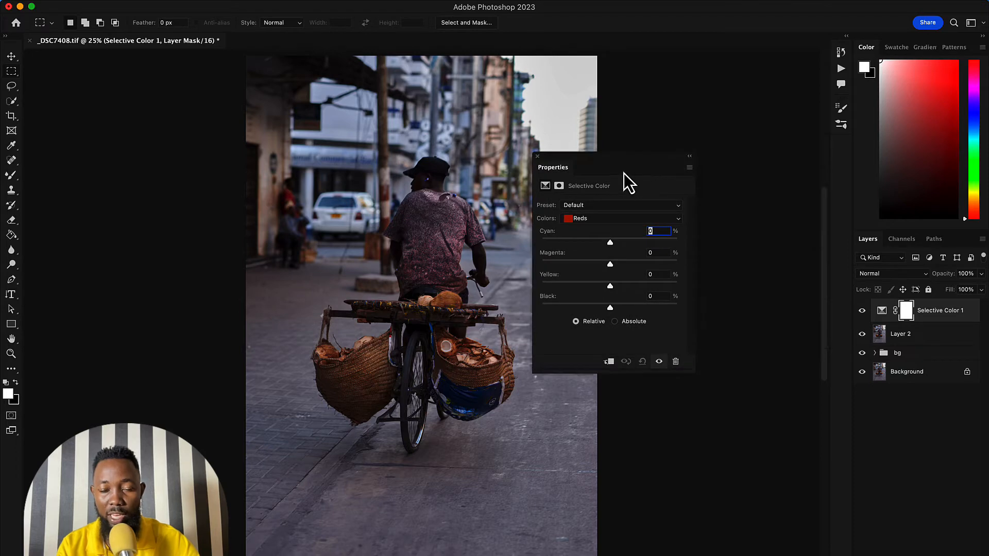
pyautogui.moveTo(664, 177); pyautogui.dragTo(669, 179)
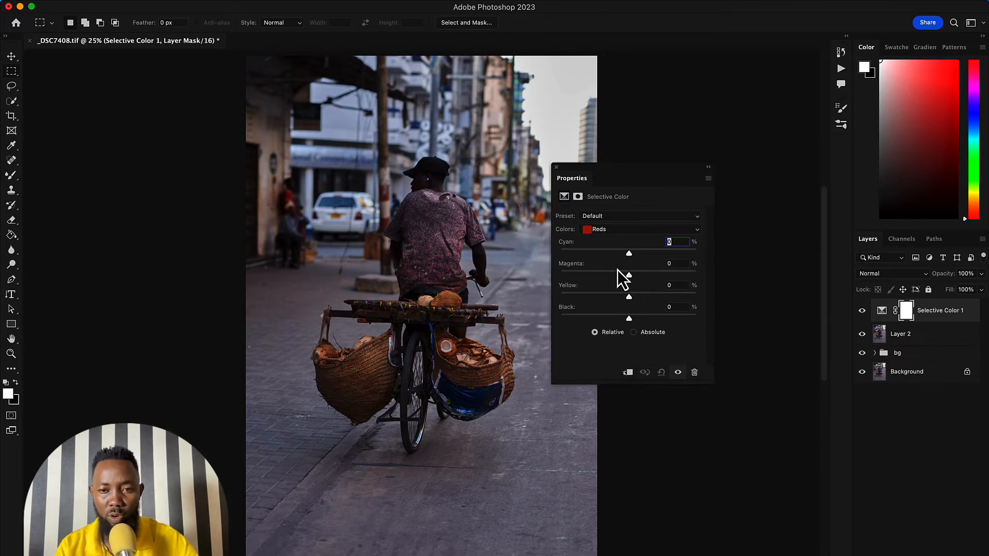
# - Adjust the Blacks in Selective Color to Cyan +5, Magenta +8, Yellow +3 and Black -2
pyautogui.click(623, 230)
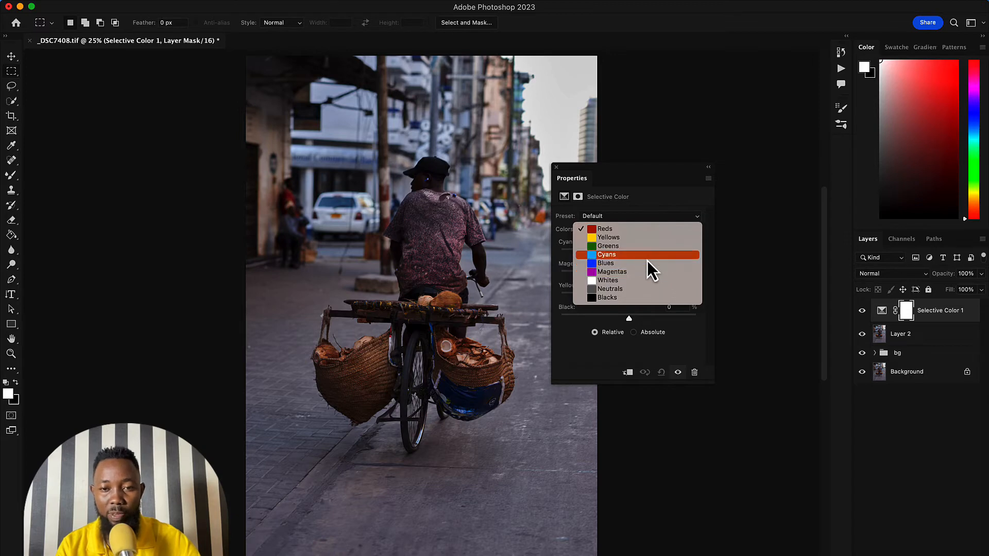
pyautogui.click(618, 299)
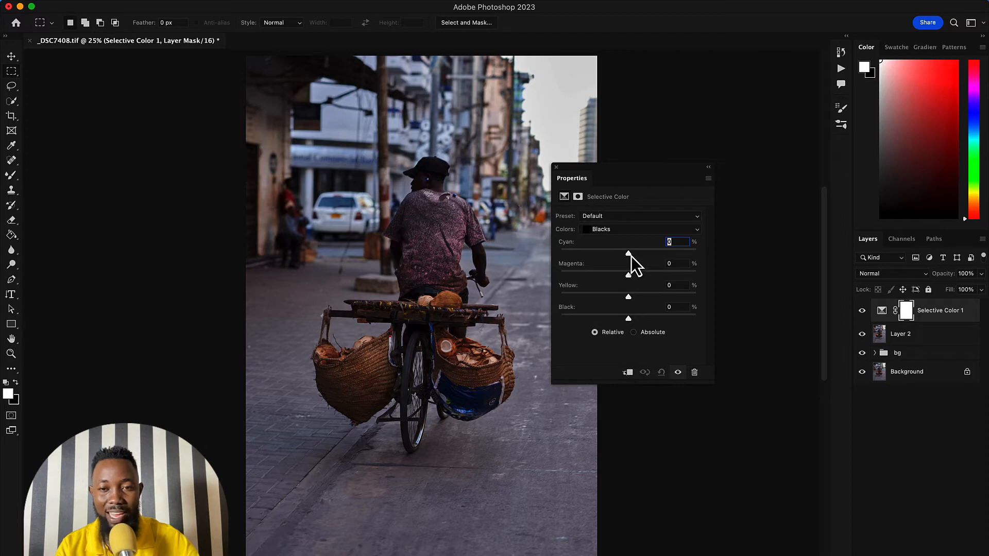
pyautogui.moveTo(630, 256)
pyautogui.mouseDown()
pyautogui.moveTo(646, 255)
pyautogui.moveTo(583, 256)
pyautogui.moveTo(633, 258)
pyautogui.mouseUp()
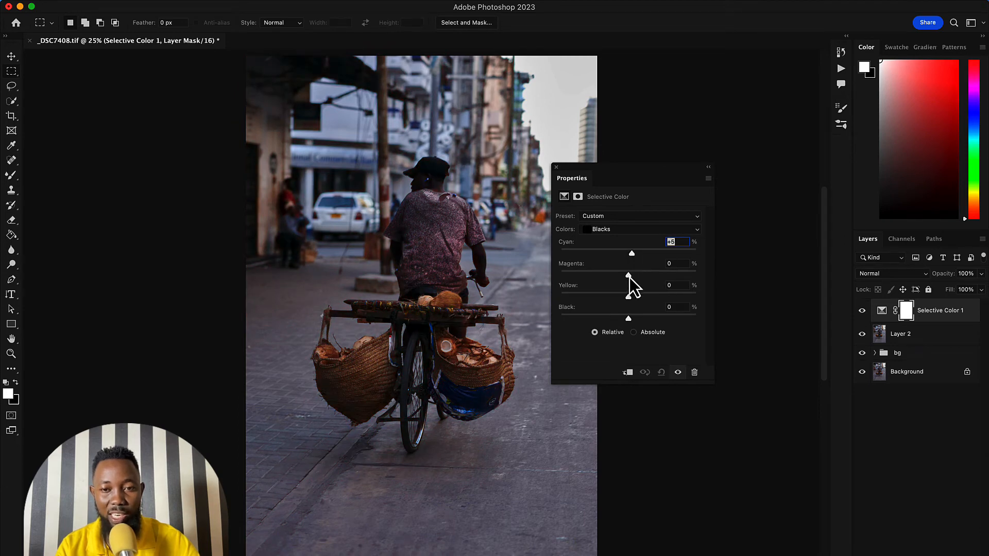
pyautogui.moveTo(628, 278)
pyautogui.mouseDown()
pyautogui.moveTo(574, 281)
pyautogui.moveTo(675, 280)
pyautogui.moveTo(586, 277)
pyautogui.moveTo(638, 277)
pyautogui.mouseUp()
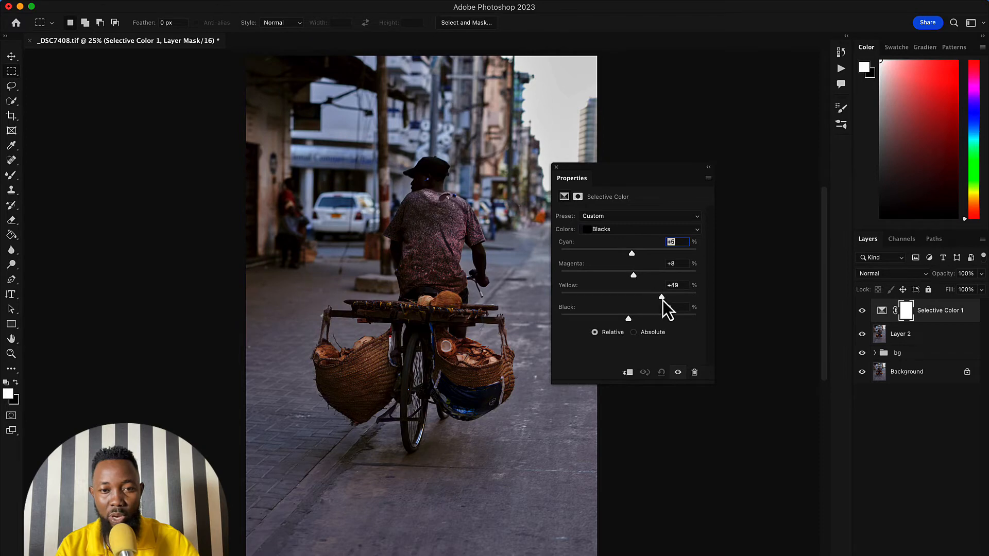
pyautogui.moveTo(626, 302)
pyautogui.mouseDown()
pyautogui.moveTo(571, 298)
pyautogui.moveTo(635, 311)
pyautogui.mouseUp()
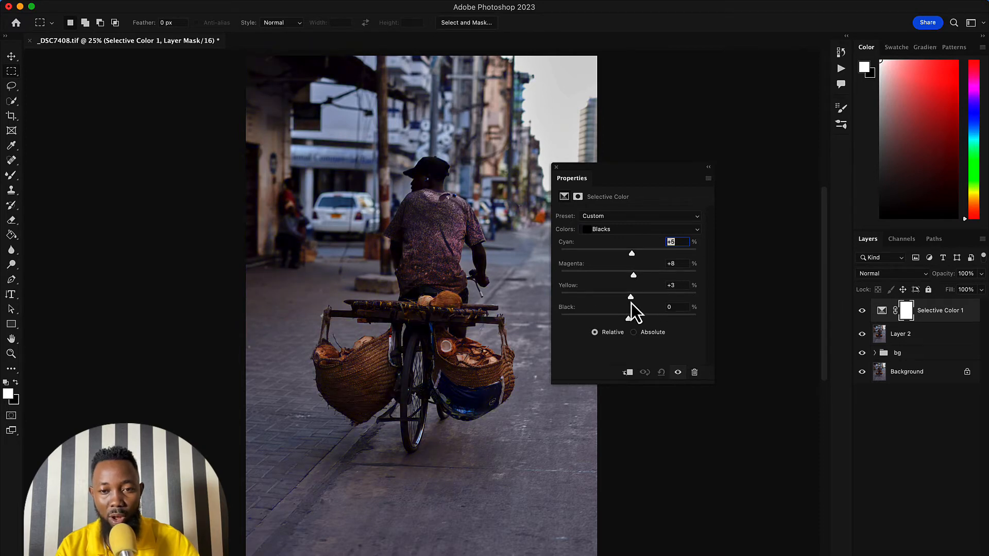
pyautogui.moveTo(631, 323); pyautogui.dragTo(628, 322)
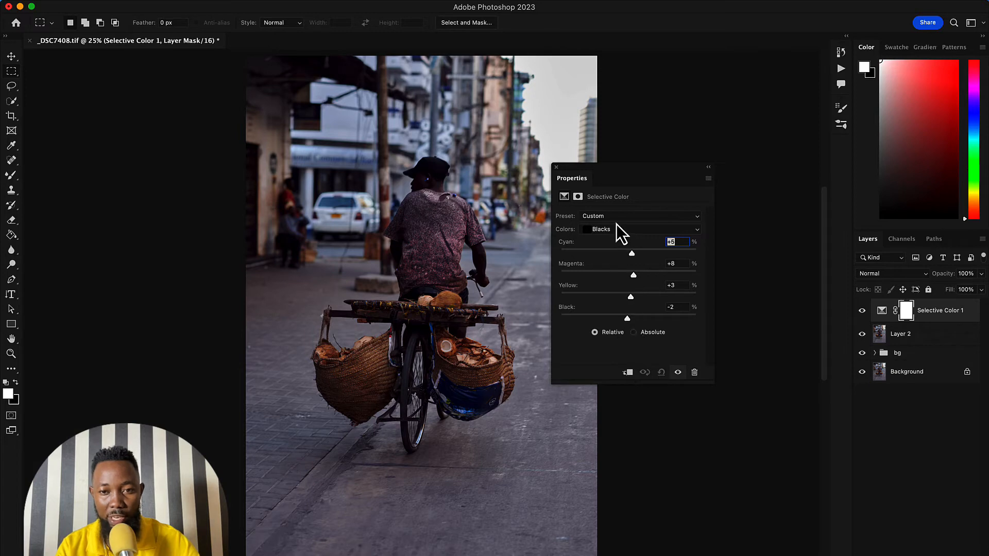
# - Adjust the Neutrals in Selective Color to Cyan -7, Magenta +3, Yellow +6 and Black -4
pyautogui.click(621, 230)
pyautogui.click(619, 221)
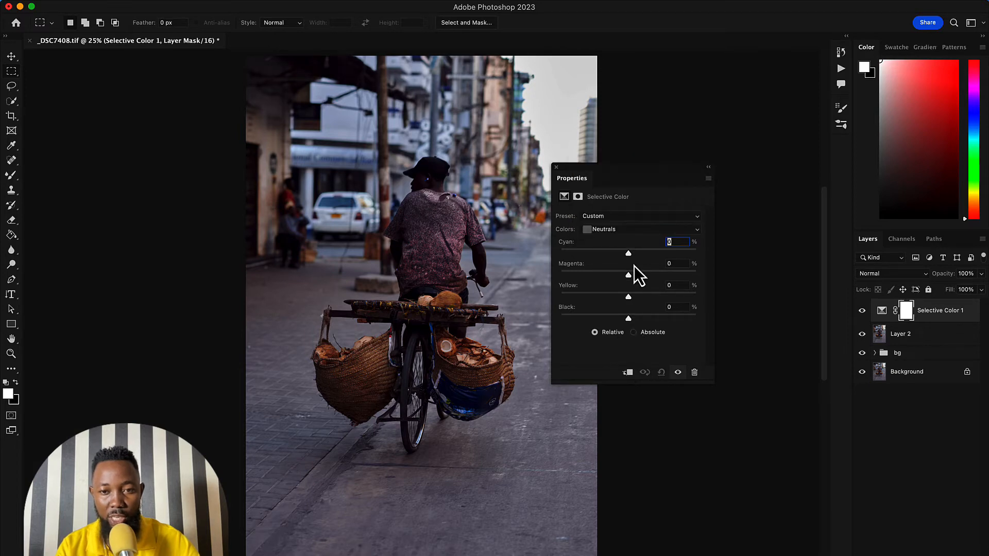
pyautogui.moveTo(629, 255); pyautogui.dragTo(631, 276)
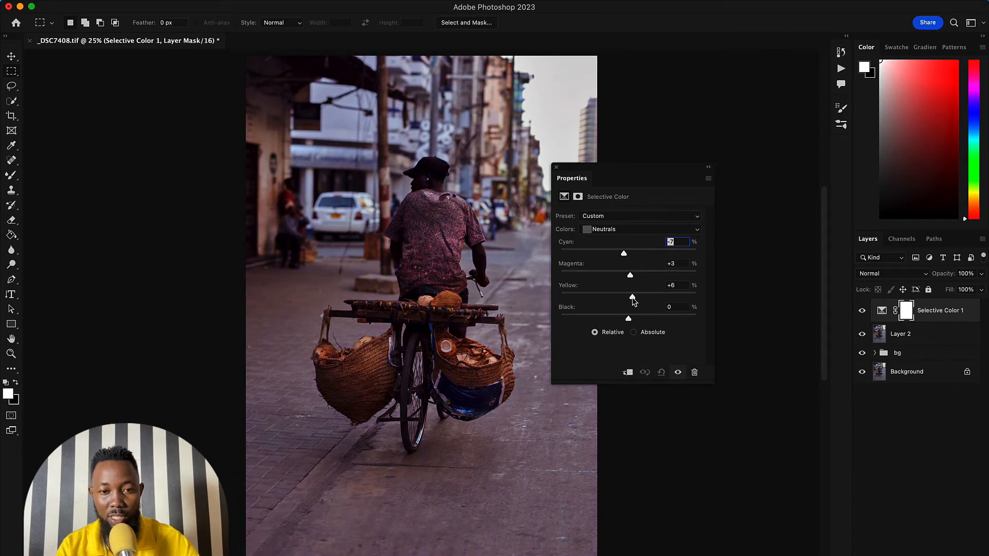
pyautogui.moveTo(629, 321)
pyautogui.mouseDown()
pyautogui.moveTo(641, 321)
pyautogui.moveTo(625, 317)
pyautogui.mouseUp()
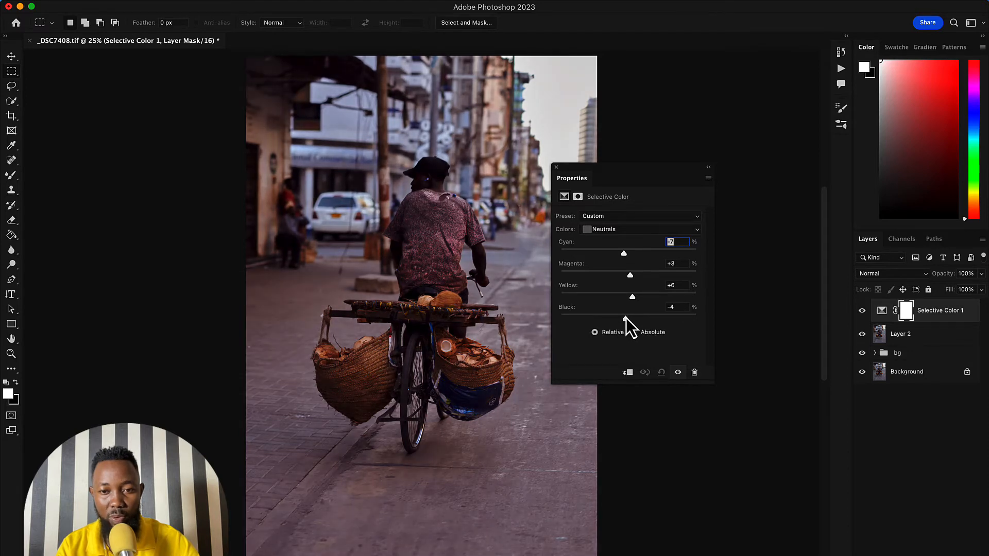
# - Adjust the Whites in Selective Color to Cyan +20, Magenta +20, Yellow +45 and Black +17
pyautogui.click(609, 230)
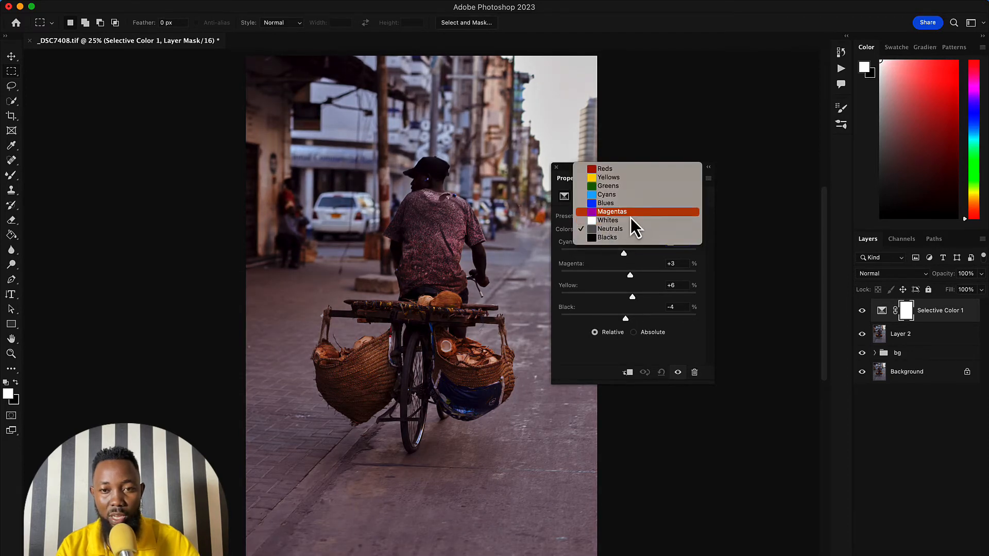
pyautogui.click(628, 220)
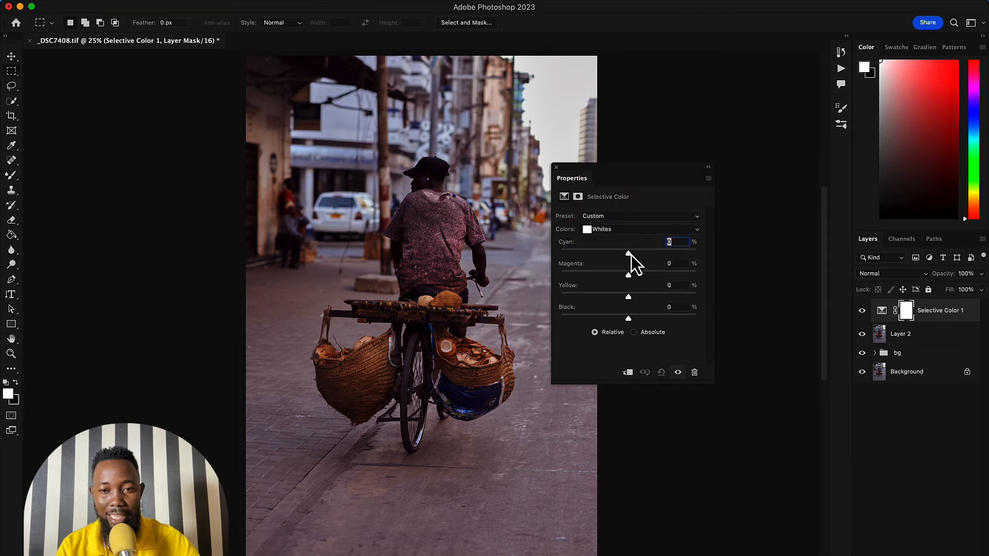
pyautogui.moveTo(631, 255)
pyautogui.mouseDown()
pyautogui.moveTo(659, 256)
pyautogui.moveTo(632, 257)
pyautogui.moveTo(642, 256)
pyautogui.mouseUp()
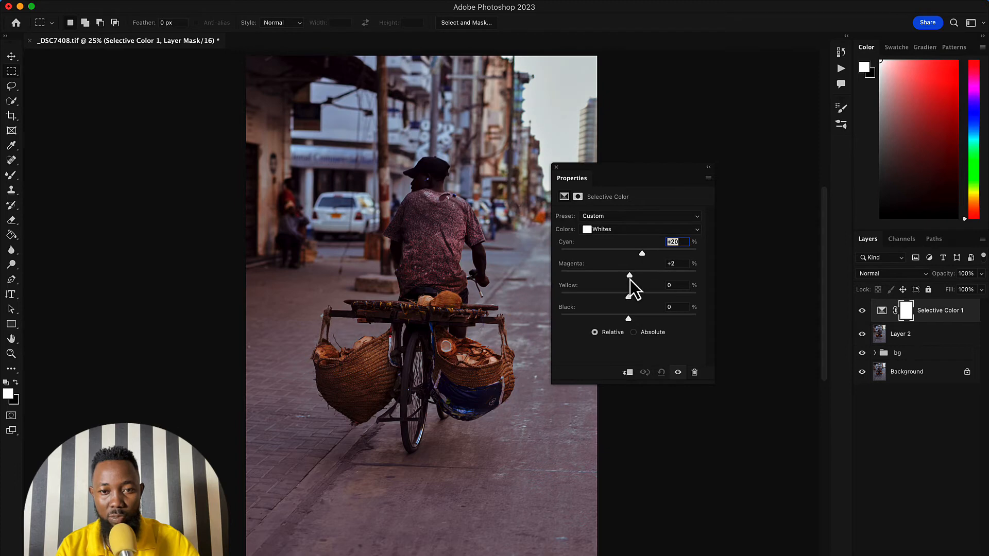
pyautogui.moveTo(636, 279); pyautogui.dragTo(644, 278)
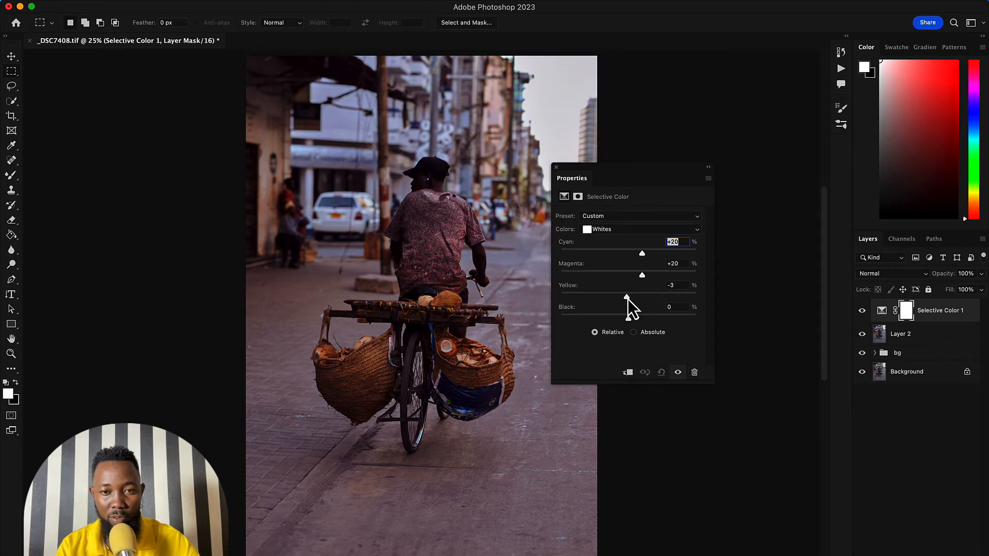
pyautogui.moveTo(623, 304); pyautogui.dragTo(642, 323)
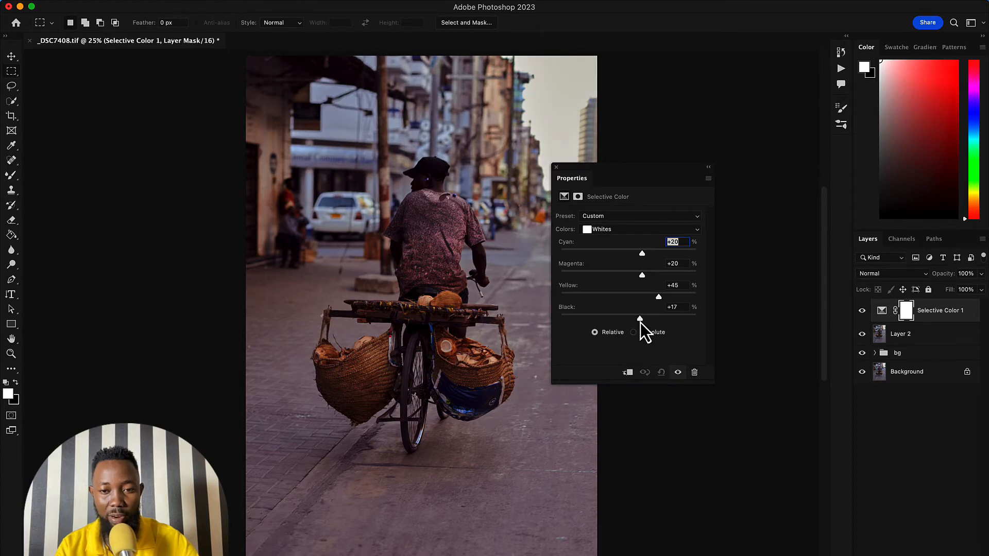
# - Adjust the Magentas in Selective Color, raising Magenta slightly and setting Yellow to +11
pyautogui.click(606, 229)
pyautogui.click(606, 221)
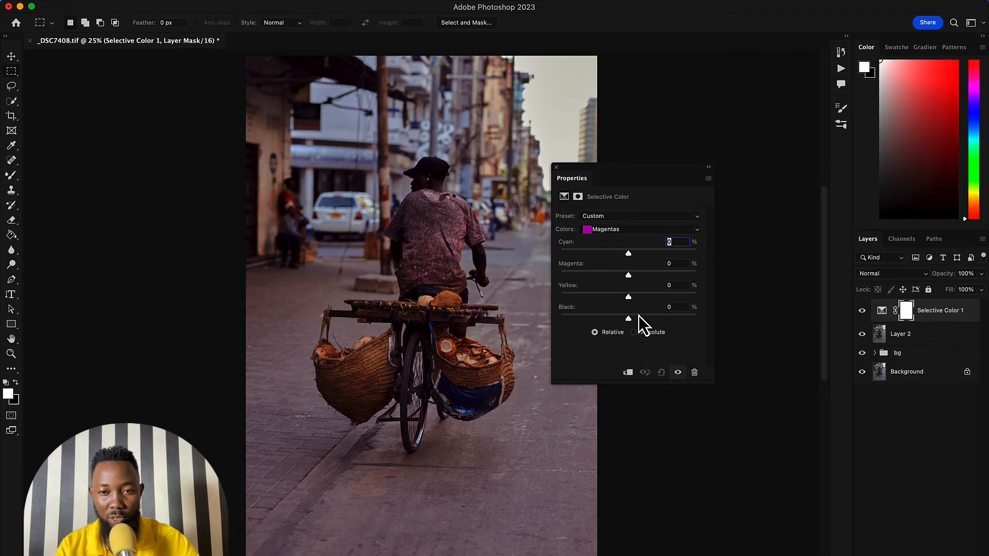
pyautogui.moveTo(629, 256); pyautogui.dragTo(634, 277)
# - Adjust the Blues in Selective Color, setting Cyan to +45 and Yellow to +20 and raising Magenta moderately
pyautogui.click(611, 230)
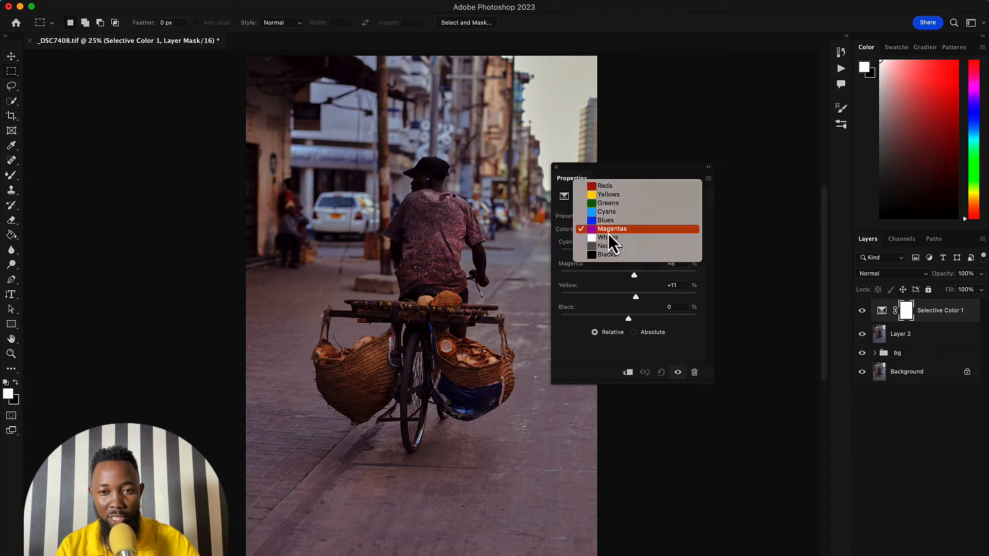
pyautogui.click(608, 222)
pyautogui.moveTo(629, 253); pyautogui.dragTo(669, 259)
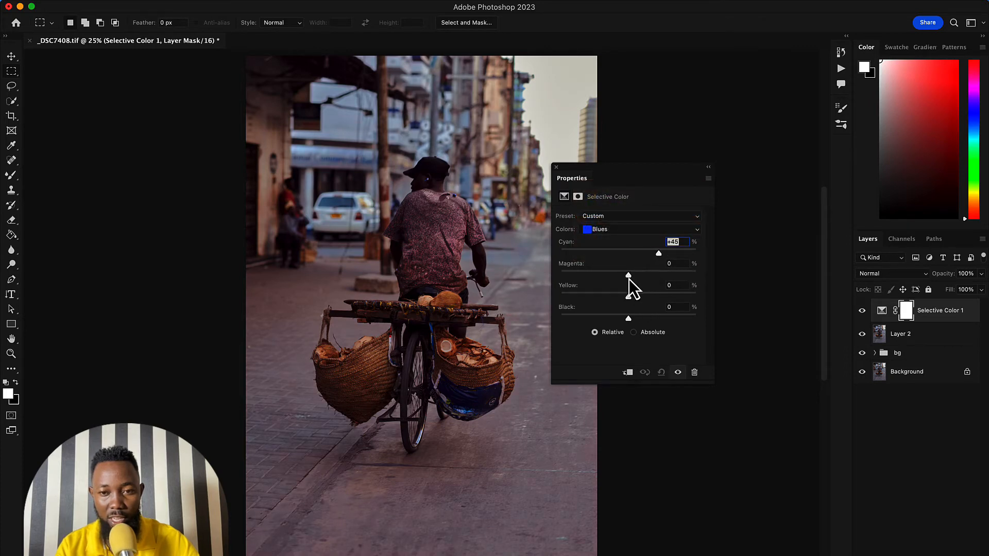
pyautogui.moveTo(629, 279); pyautogui.dragTo(642, 295)
# - Adjust the Reds in Selective Color to Cyan -24 and Magenta -15
pyautogui.click(622, 229)
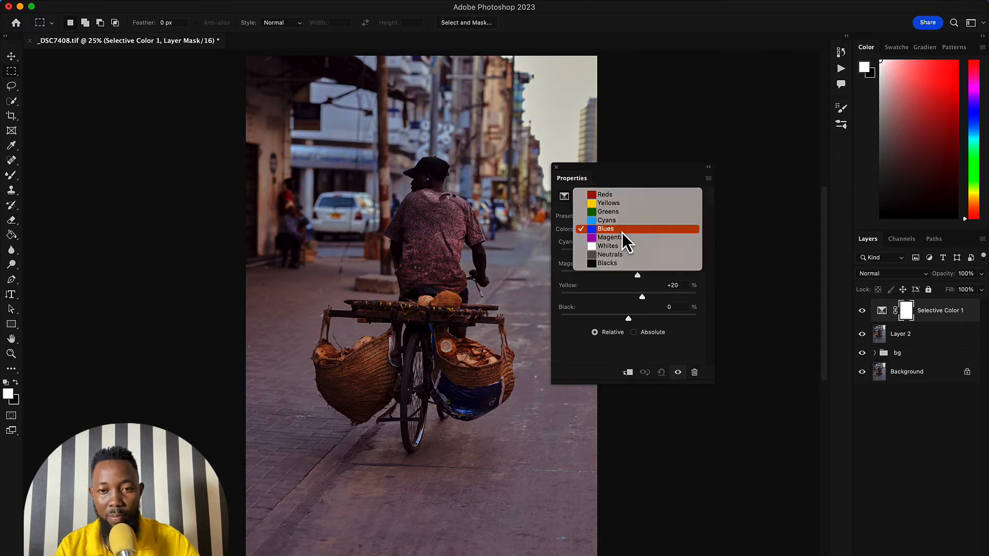
pyautogui.click(611, 195)
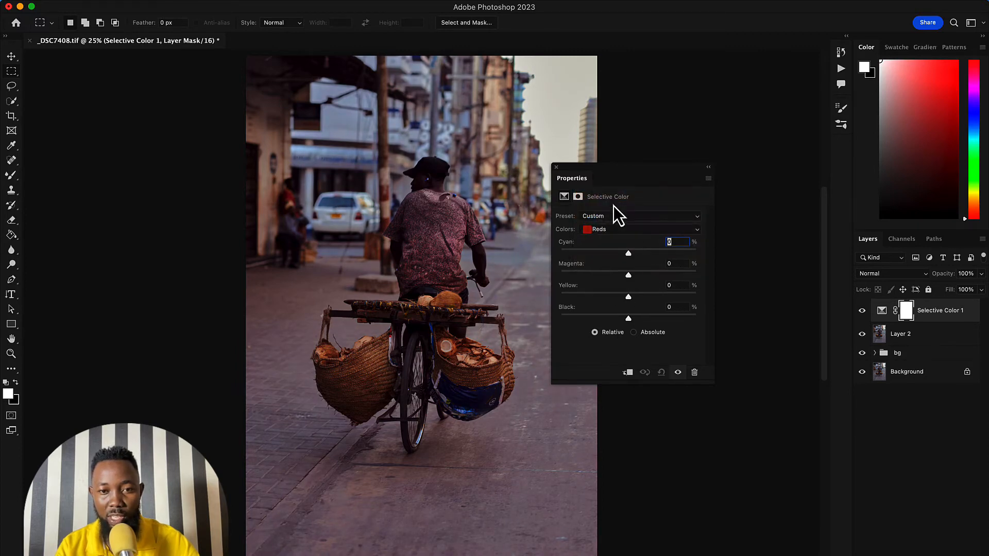
pyautogui.moveTo(628, 254)
pyautogui.mouseDown()
pyautogui.moveTo(652, 256)
pyautogui.moveTo(588, 258)
pyautogui.moveTo(615, 255)
pyautogui.mouseUp()
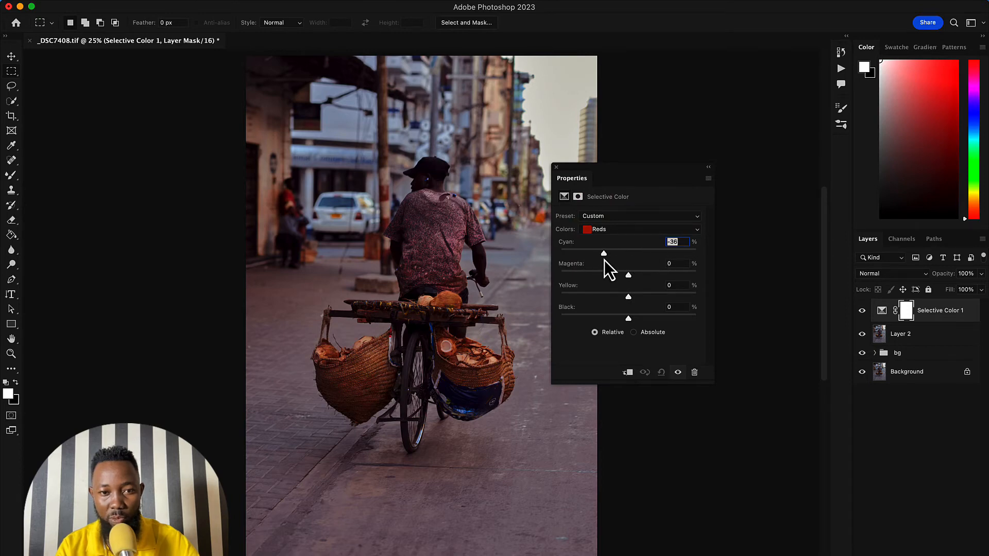
pyautogui.moveTo(597, 260); pyautogui.dragTo(618, 276)
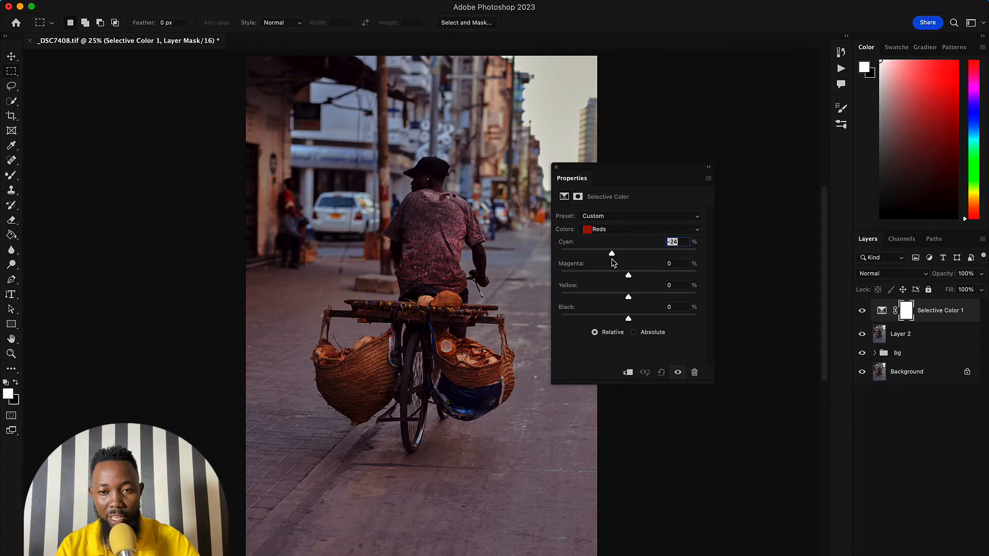
# - Move the Selective Color properties clear of the photo and compare the image with Selective Color 1 hidden and shown
pyautogui.moveTo(680, 167); pyautogui.dragTo(706, 146)
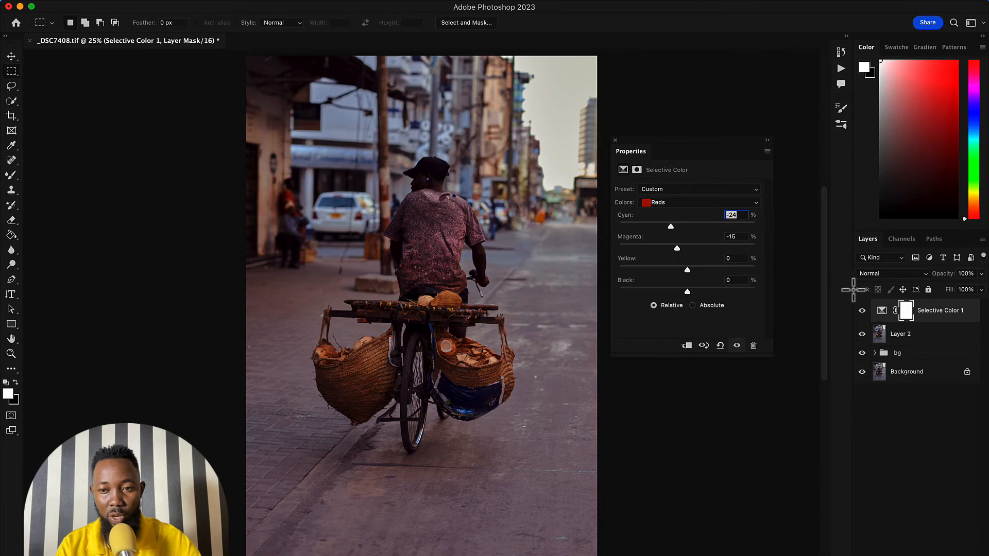
pyautogui.click(862, 310)
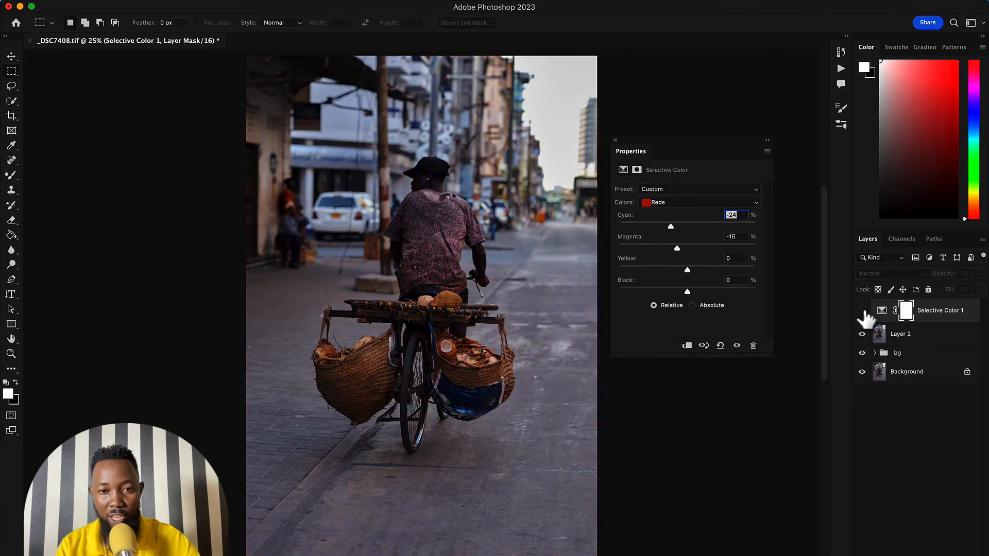
pyautogui.click(863, 311)
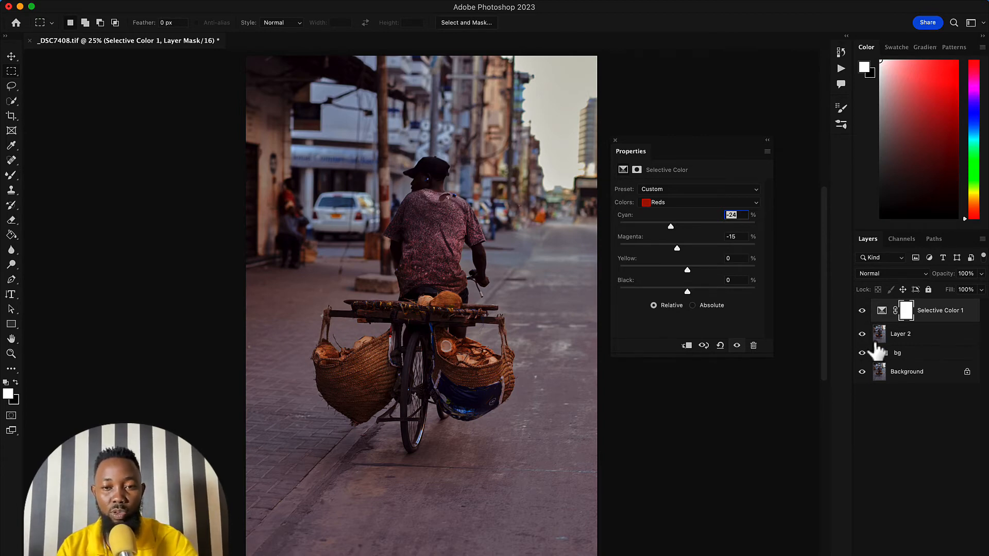
# - Add a Curves adjustment layer above Selective Color 1 and enlarge its properties to show the input and output values
pyautogui.moveTo(661, 140); pyautogui.dragTo(827, 141)
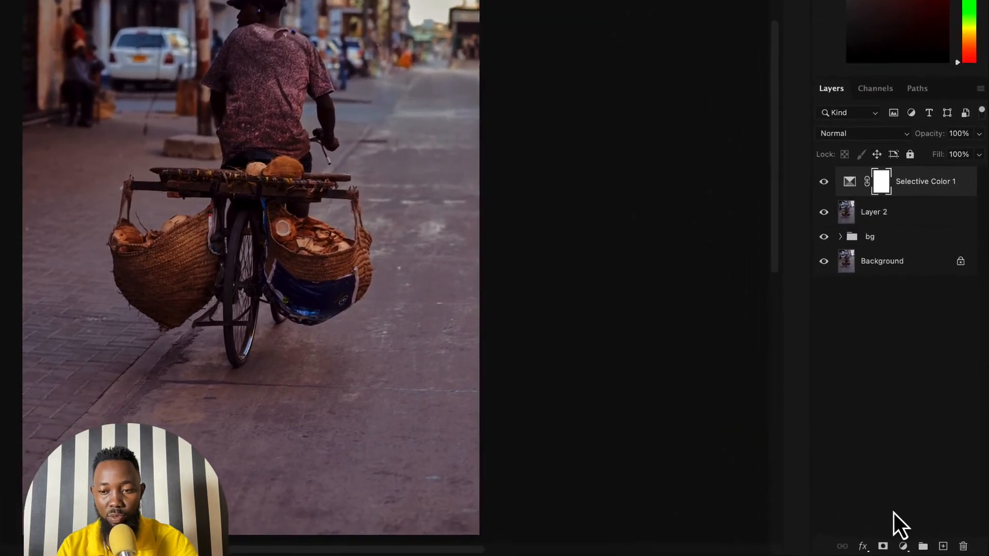
pyautogui.click(903, 546)
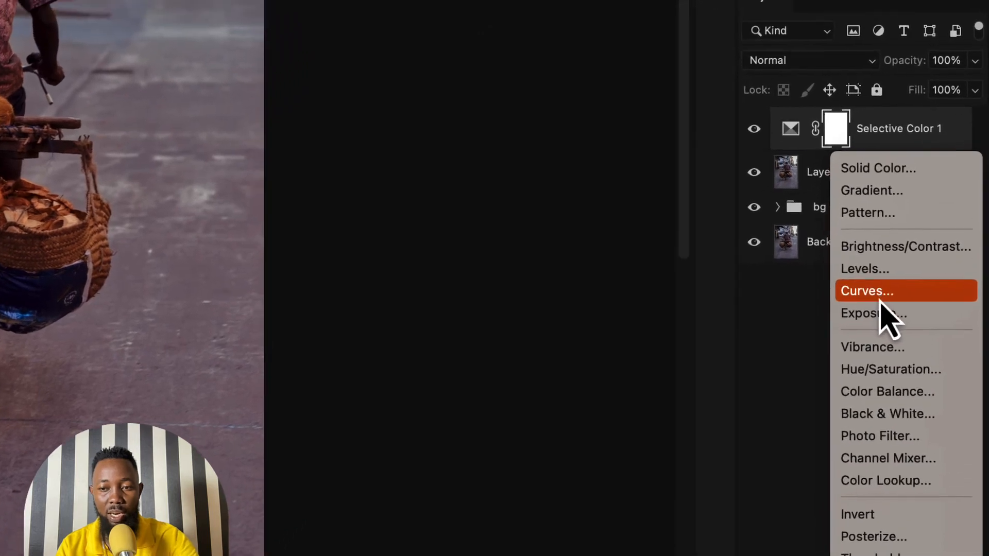
pyautogui.click(881, 297)
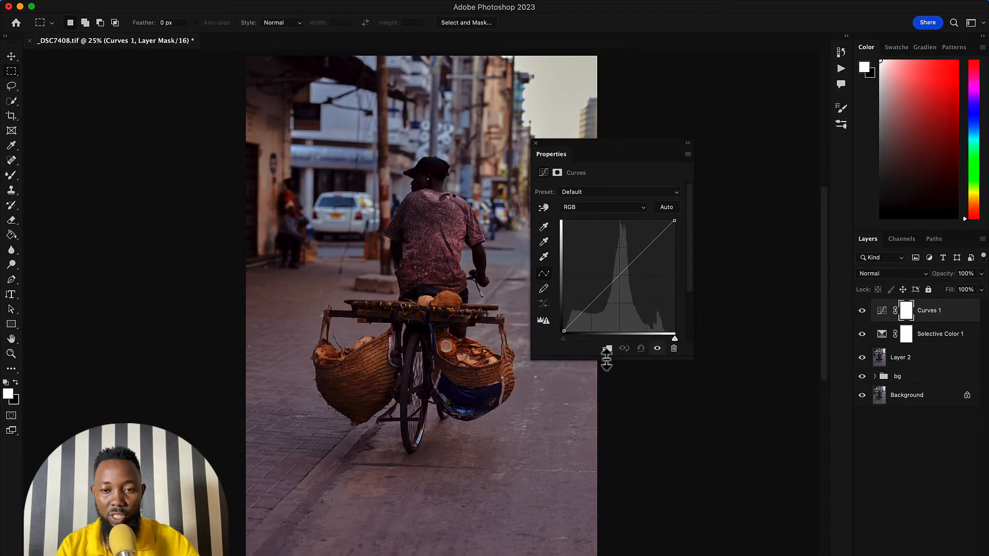
pyautogui.moveTo(629, 360); pyautogui.dragTo(628, 376)
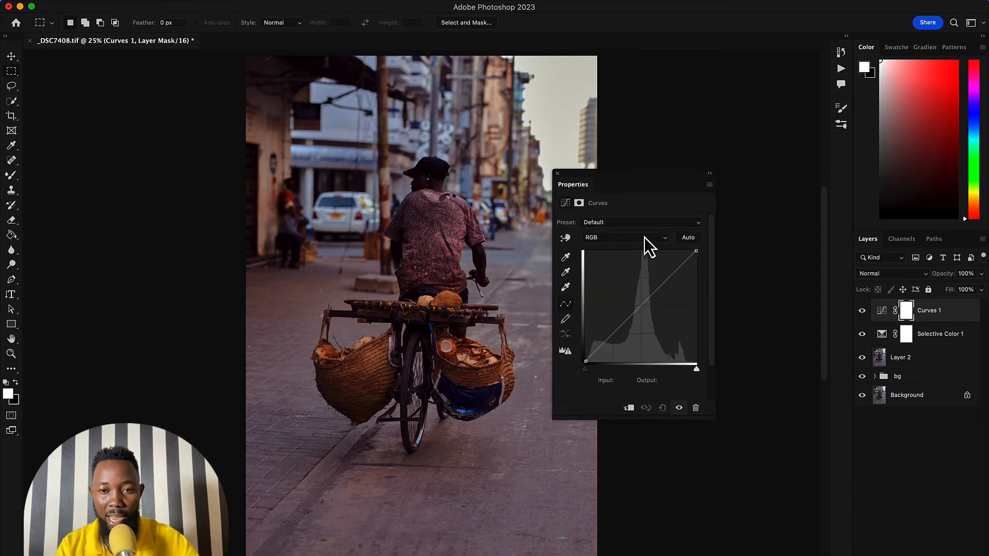
# - Brighten the midtones on the RGB curve with a point at Input 112, Output 129
pyautogui.click(628, 240)
pyautogui.click(629, 240)
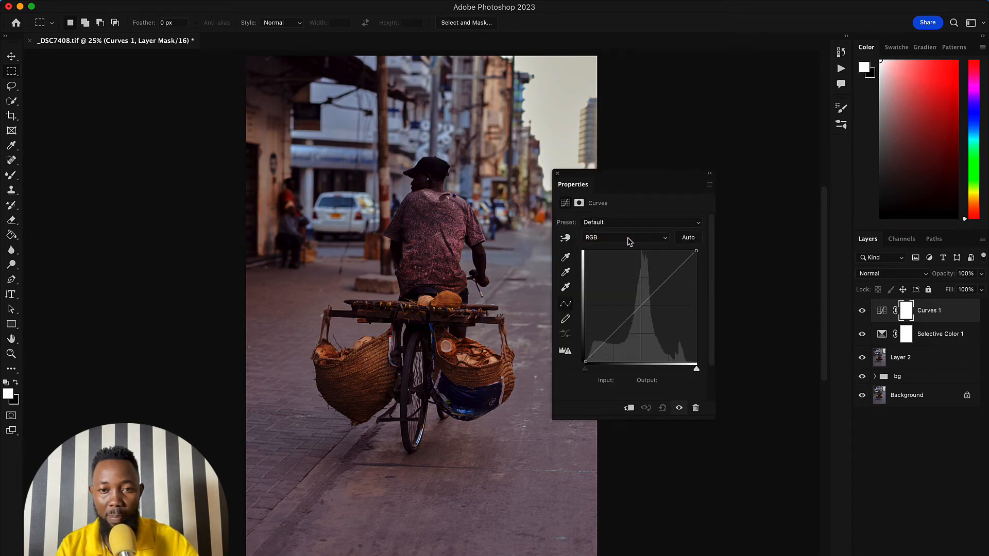
pyautogui.click(628, 240)
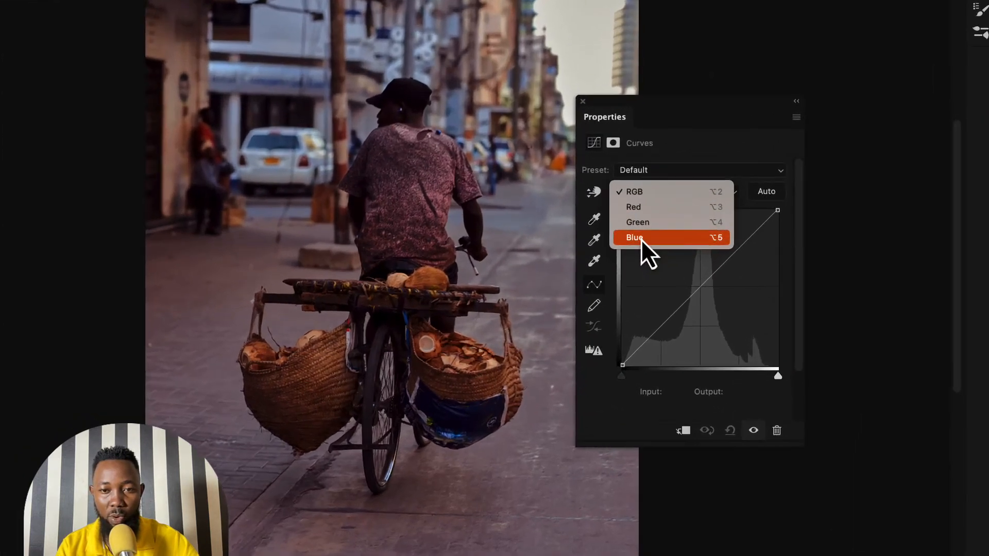
pyautogui.click(639, 195)
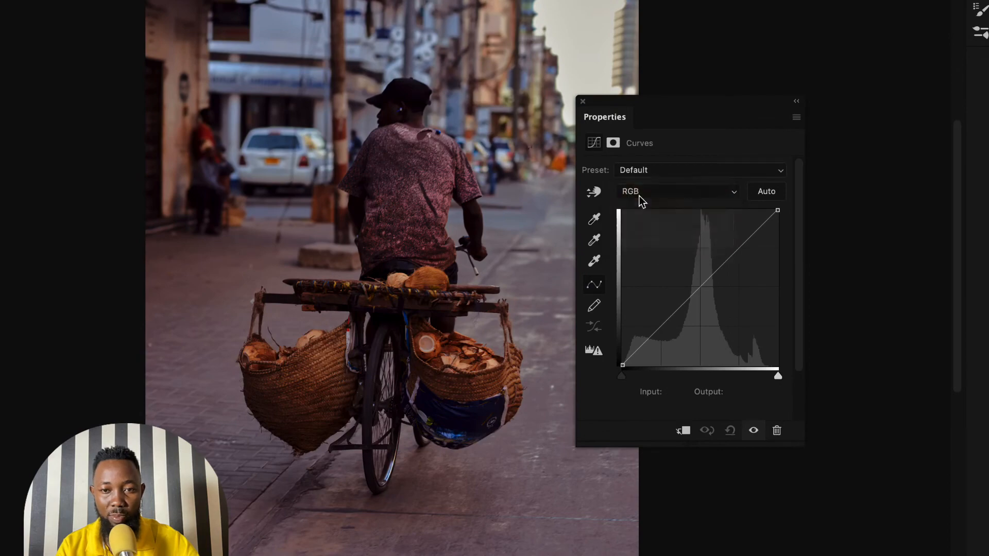
pyautogui.click(696, 296)
pyautogui.moveTo(696, 296)
pyautogui.mouseDown()
pyautogui.moveTo(677, 272)
pyautogui.moveTo(713, 321)
pyautogui.moveTo(690, 287)
pyautogui.mouseUp()
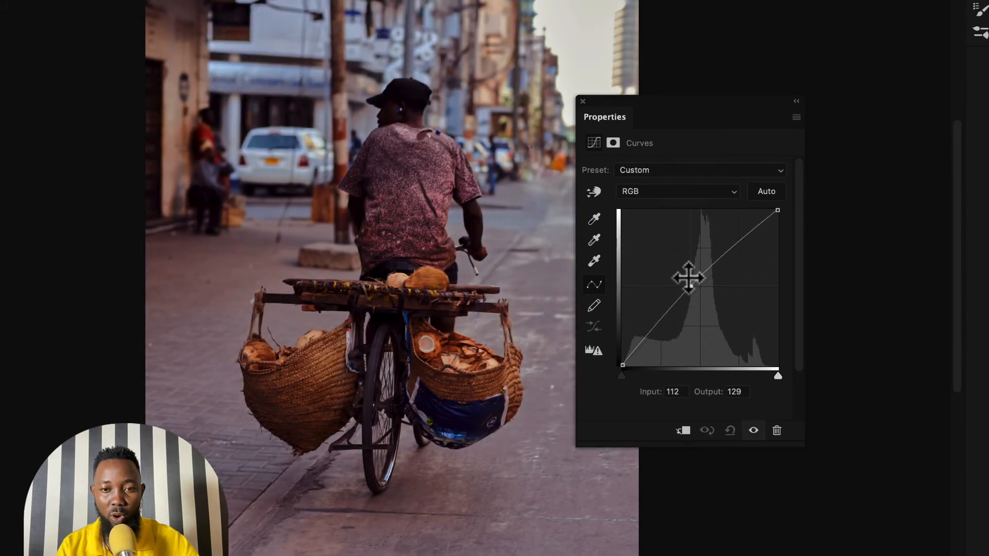
# - Shape the Red curve with a shadow point at Input 64, Output 58 and a highlight point at Input 183, Output 186
pyautogui.click(663, 191)
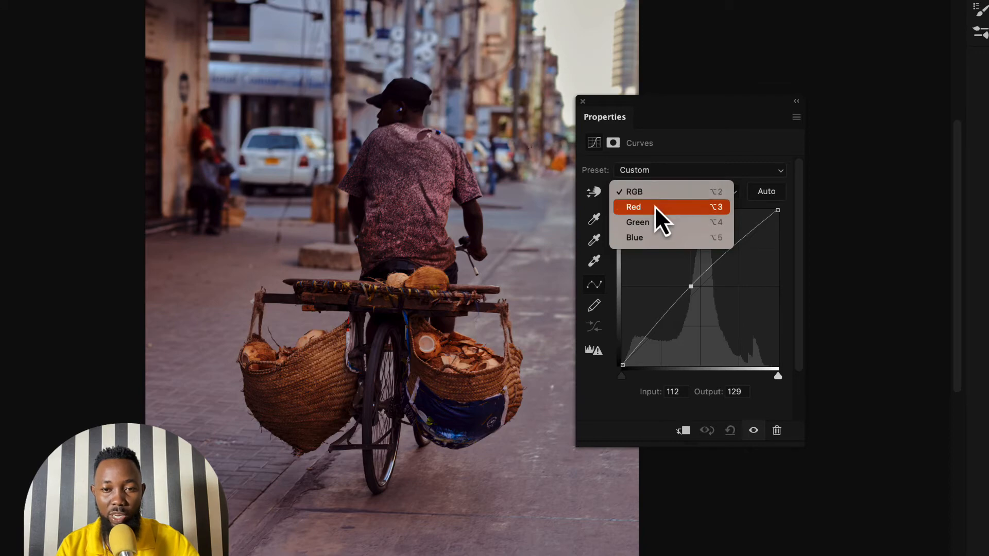
pyautogui.click(654, 206)
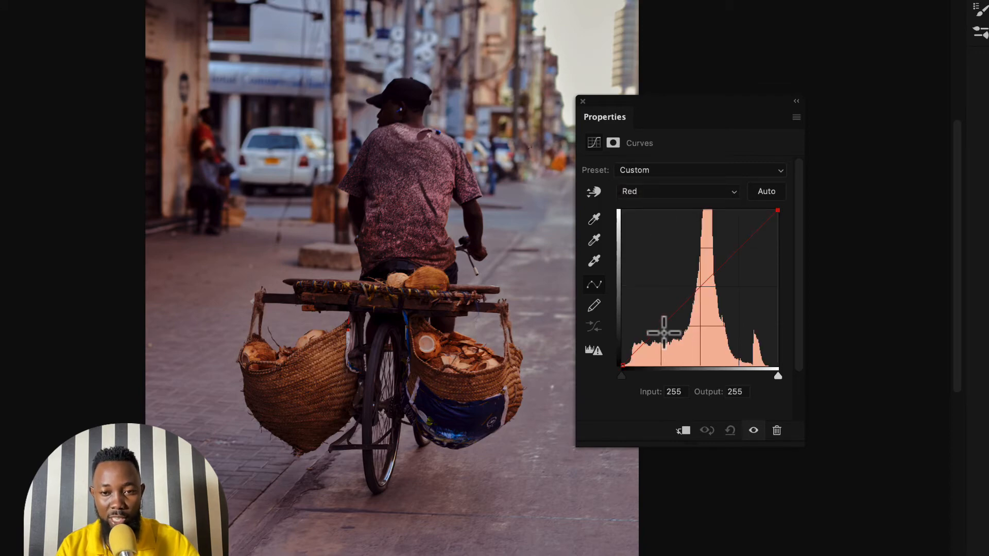
pyautogui.moveTo(662, 331); pyautogui.dragTo(662, 333)
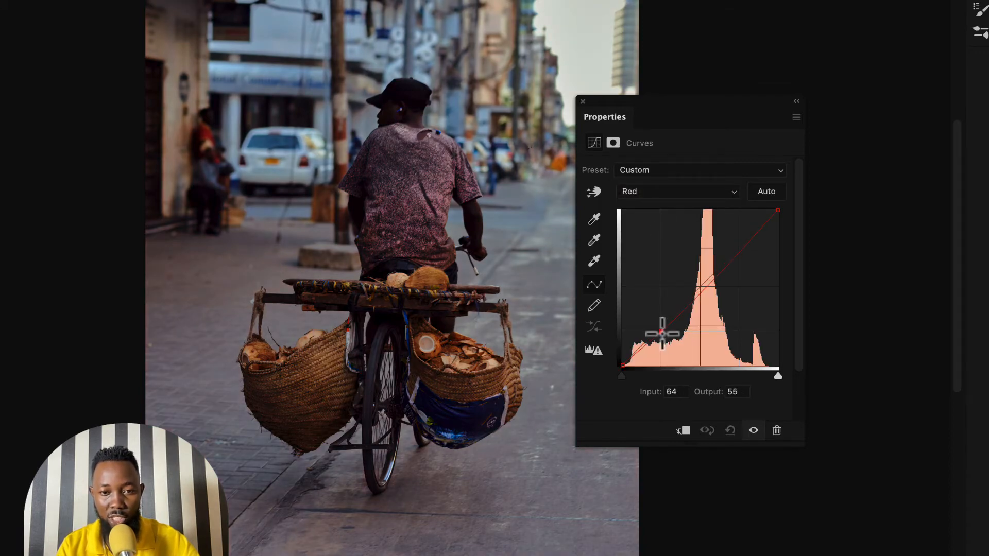
pyautogui.moveTo(736, 256); pyautogui.dragTo(735, 253)
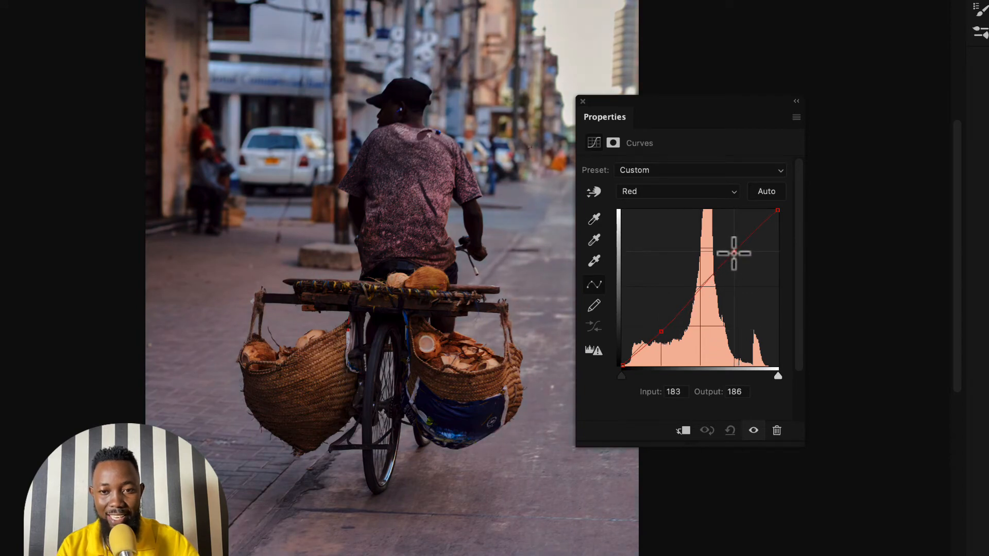
pyautogui.click(662, 332)
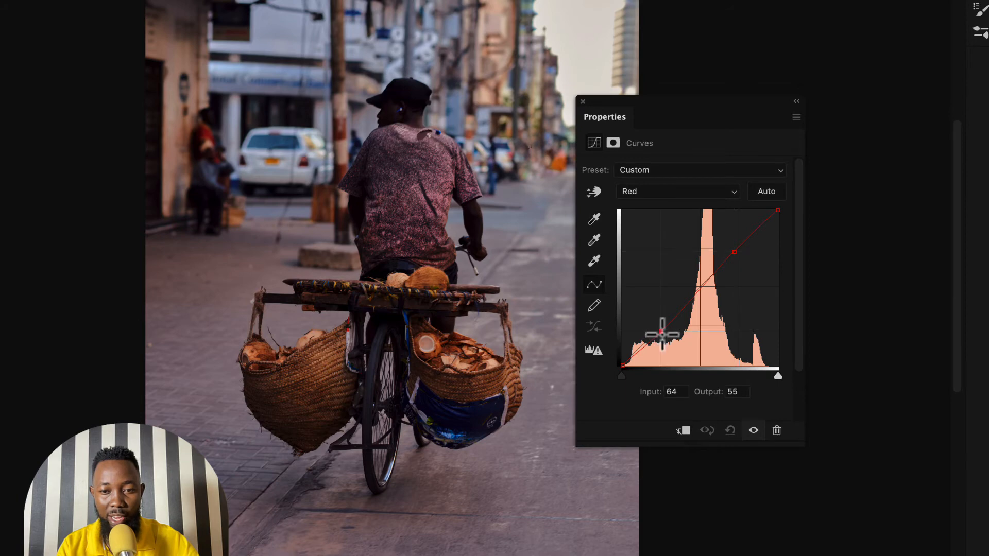
pyautogui.moveTo(662, 334); pyautogui.dragTo(662, 330)
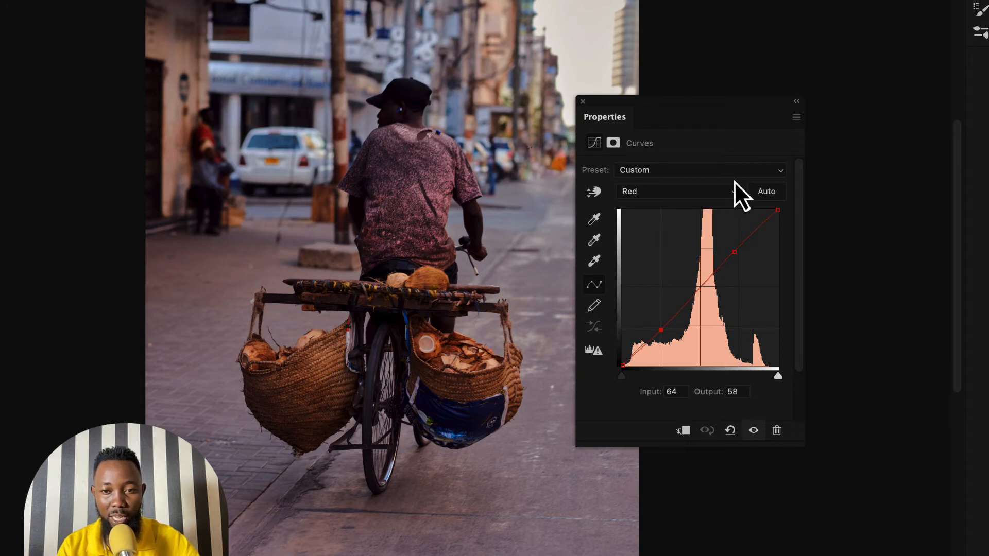
# - Shape the Green curve with a midtone point, a slightly raised highlight point and a shadow point at Input 29, Output 29
pyautogui.click(669, 193)
pyautogui.click(636, 209)
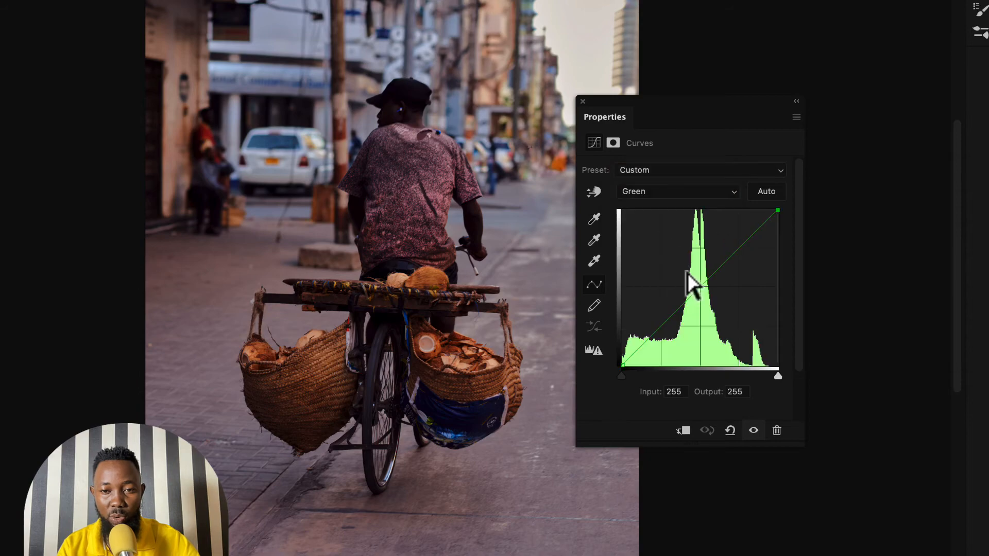
pyautogui.moveTo(696, 293)
pyautogui.mouseDown()
pyautogui.moveTo(673, 261)
pyautogui.moveTo(695, 289)
pyautogui.mouseUp()
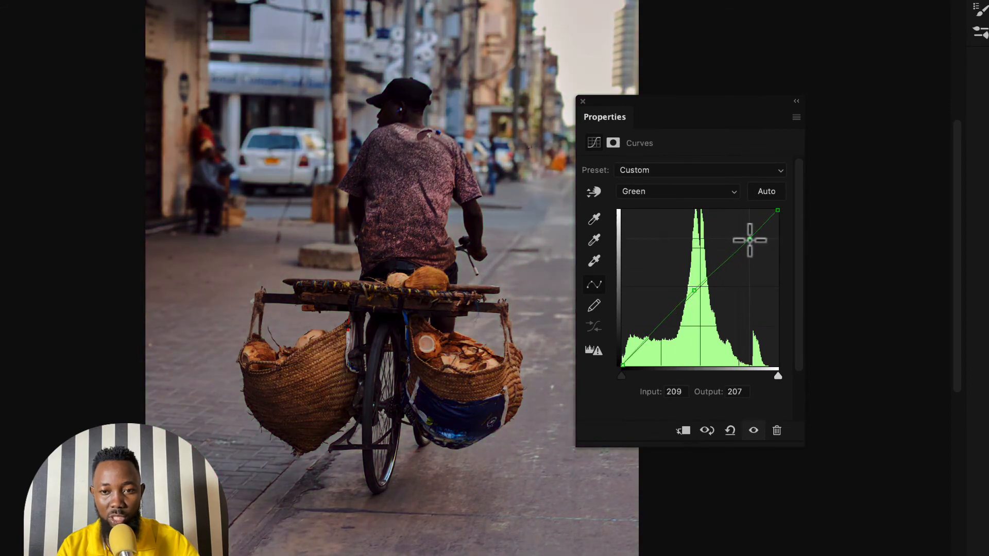
pyautogui.click(638, 347)
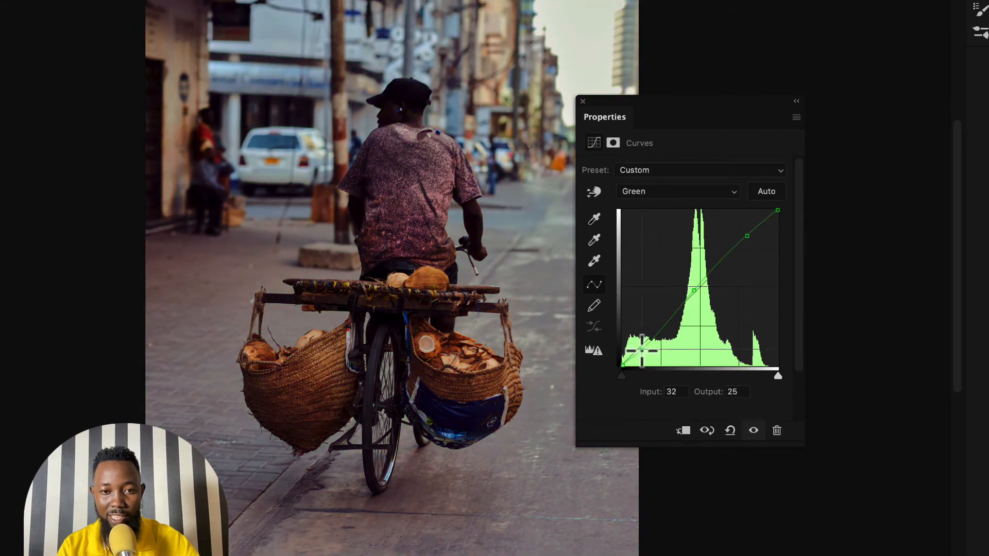
pyautogui.moveTo(638, 346); pyautogui.dragTo(641, 348)
# - Lower the Blue curve's midtones to Input 120, Output 102 and add an anchor point in the shadows
pyautogui.click(665, 191)
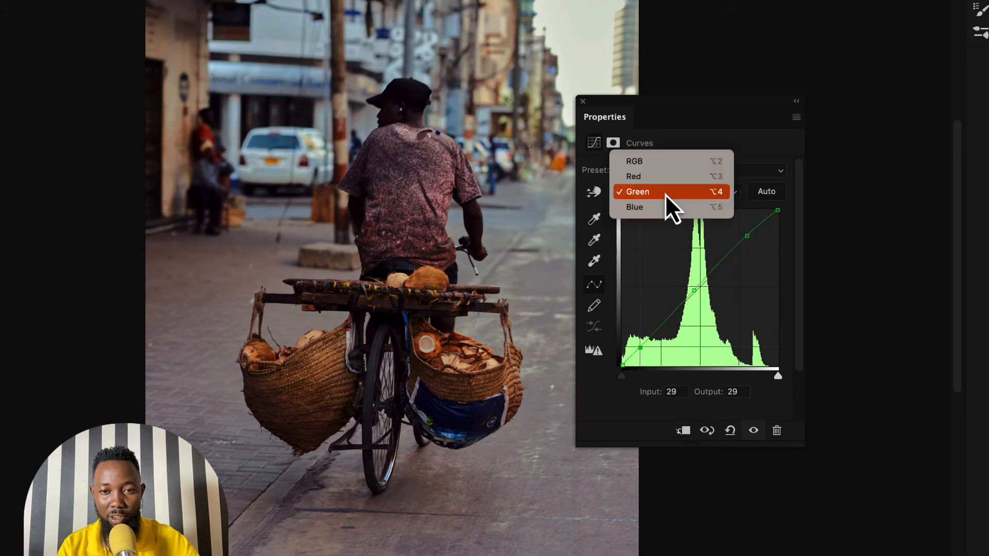
pyautogui.click(654, 208)
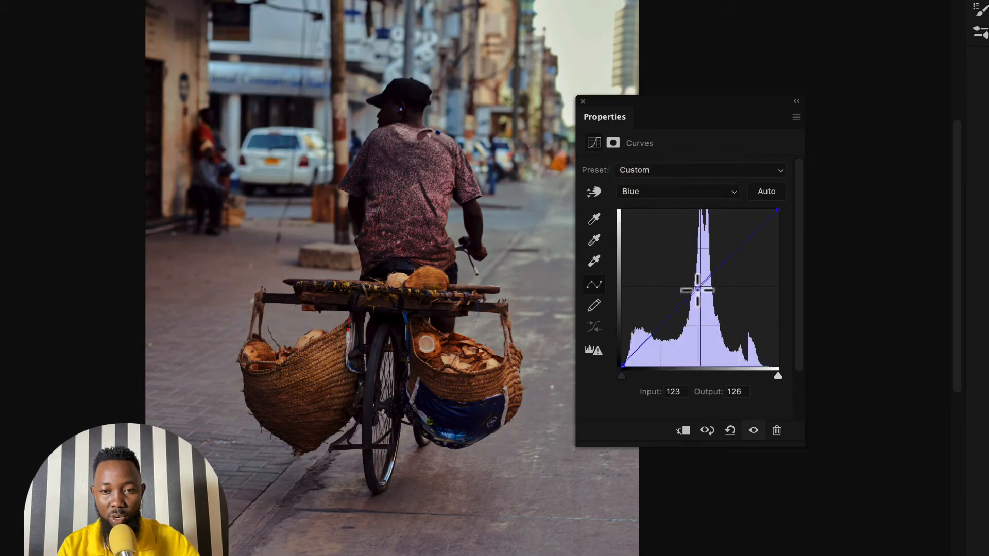
pyautogui.moveTo(696, 287)
pyautogui.mouseDown()
pyautogui.moveTo(700, 298)
pyautogui.moveTo(700, 287)
pyautogui.moveTo(679, 281)
pyautogui.moveTo(696, 306)
pyautogui.mouseUp()
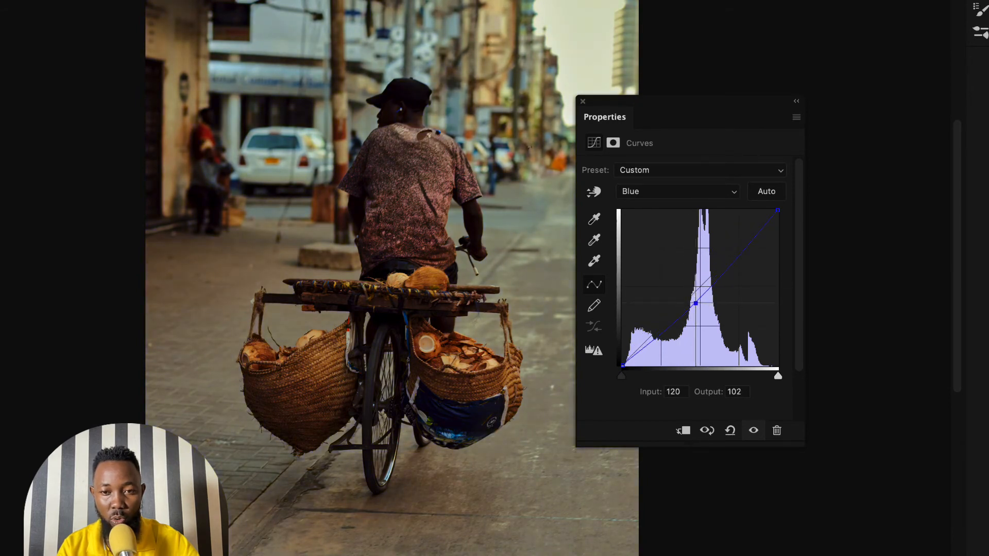
pyautogui.click(655, 337)
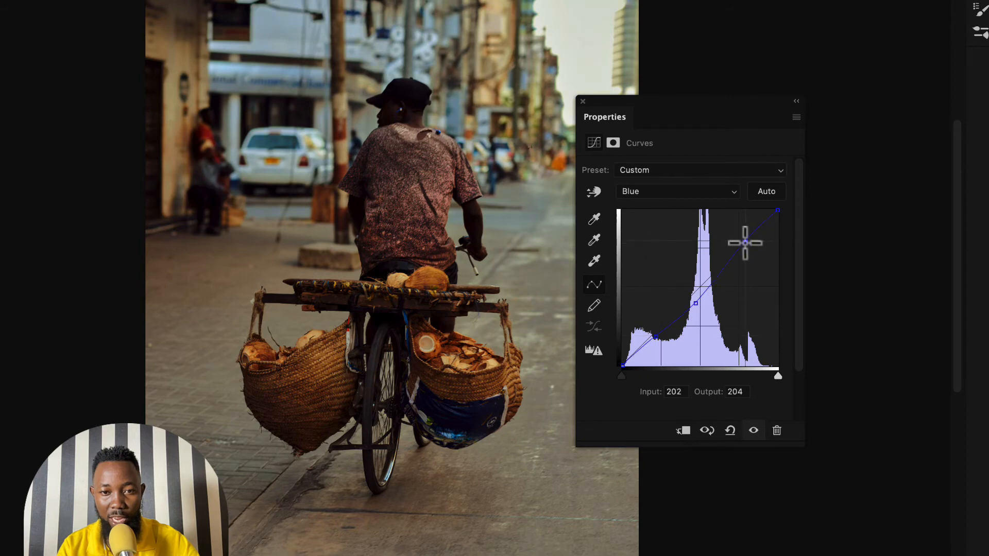